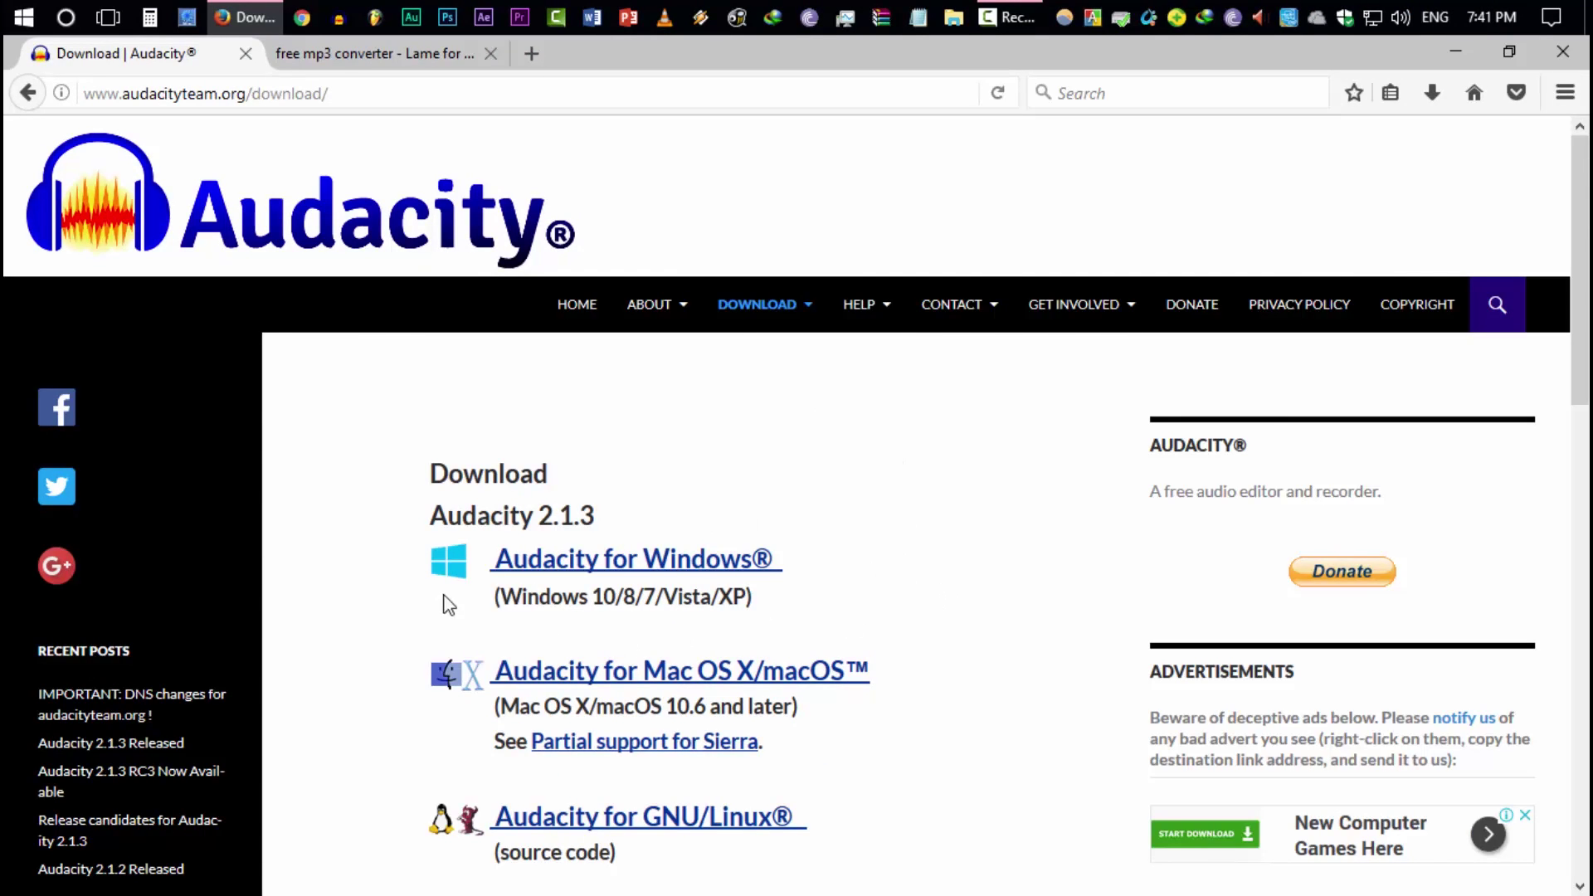
Step: Download the Audacity 2.1.3 installer for Windows and run the downloaded audacity-win-2.1.3.exe
left_click(660, 560)
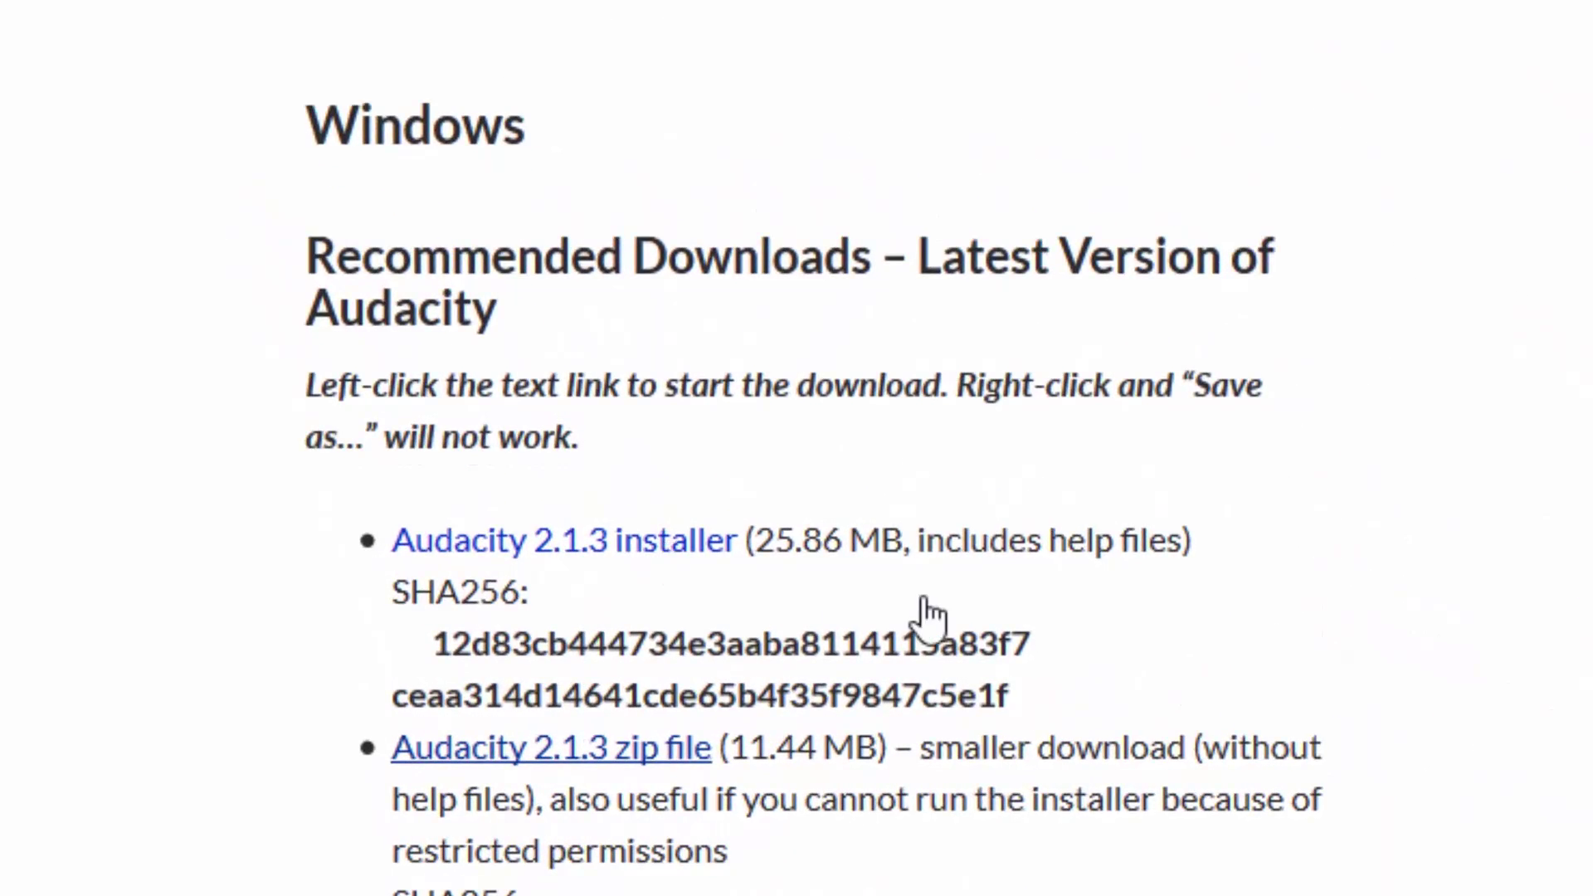
left_click(581, 541)
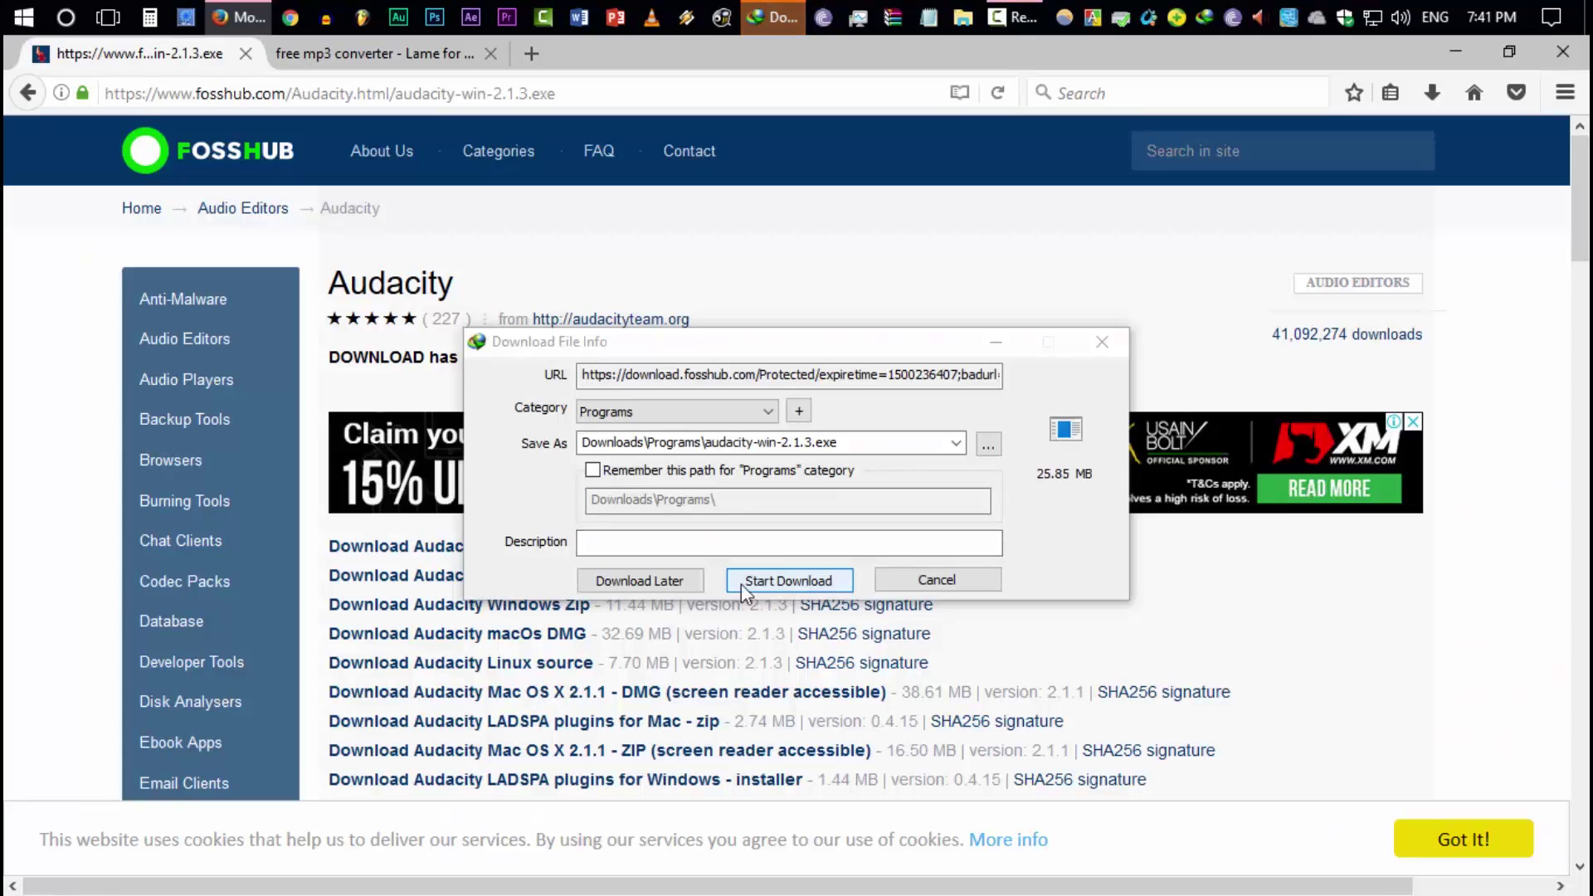
left_click(740, 585)
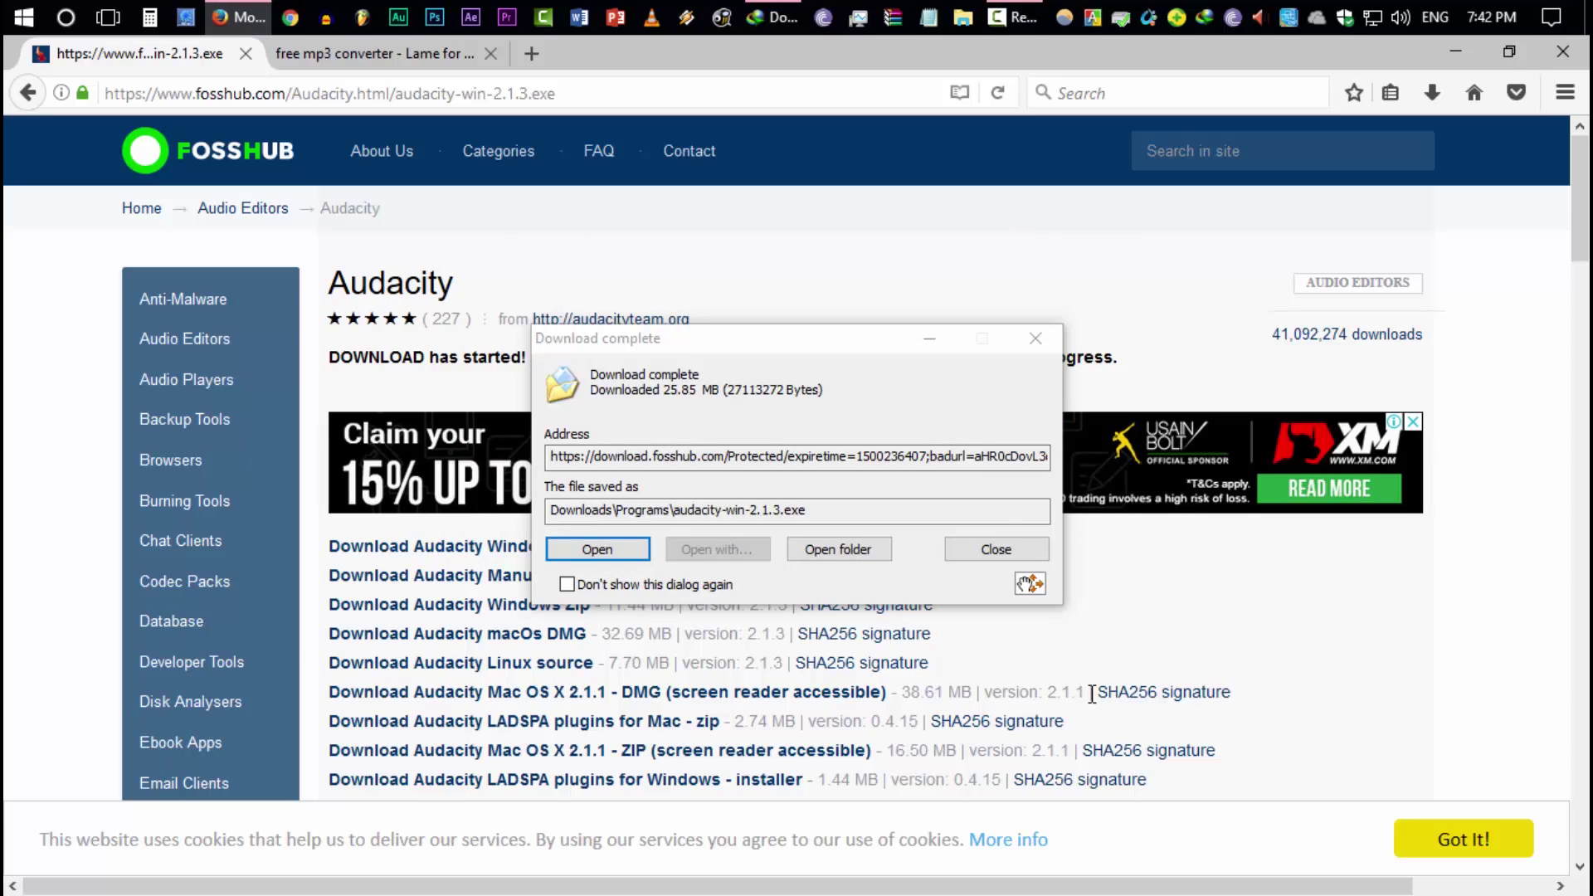
left_click(620, 549)
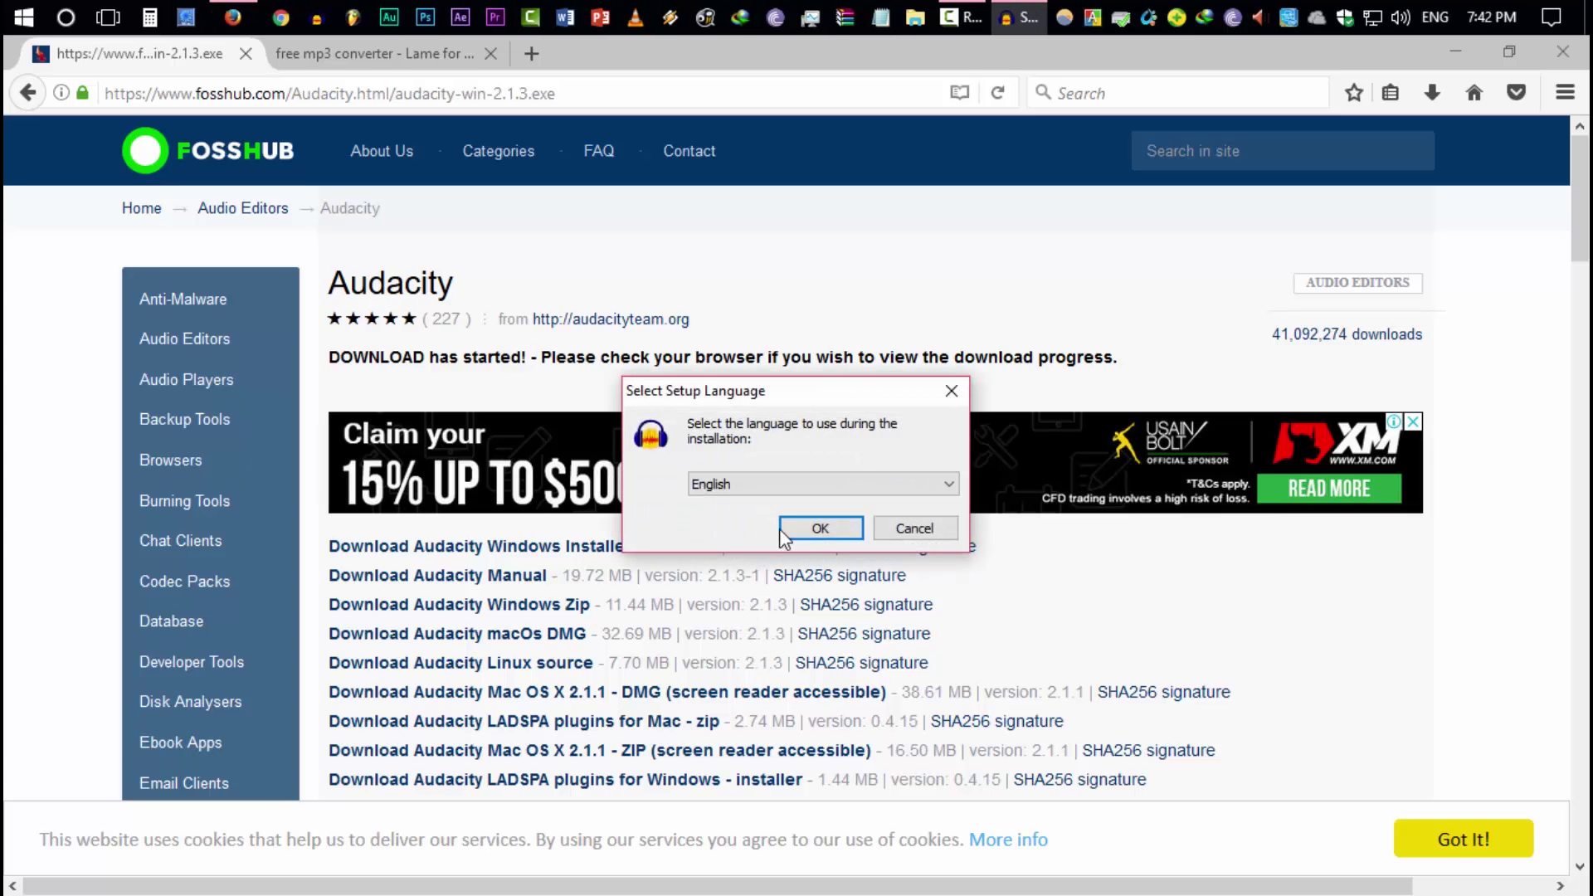
Step: Install Audacity with English as the setup language and the default options, launching it when setup completes
left_click(817, 529)
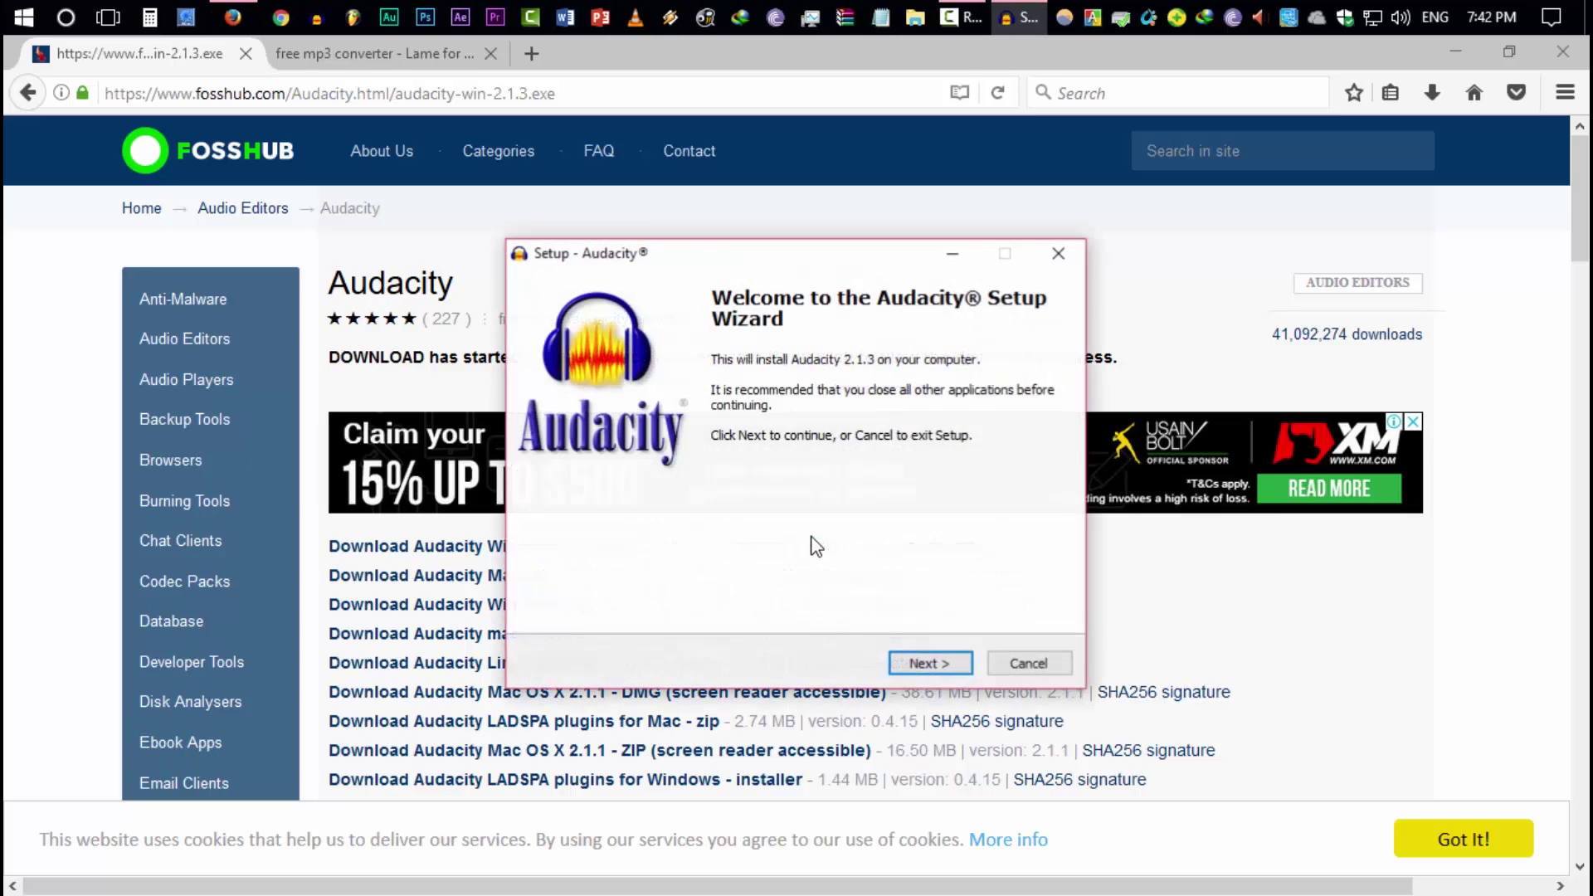
left_click(928, 661)
left_click(928, 662)
left_click(930, 664)
left_click(930, 664)
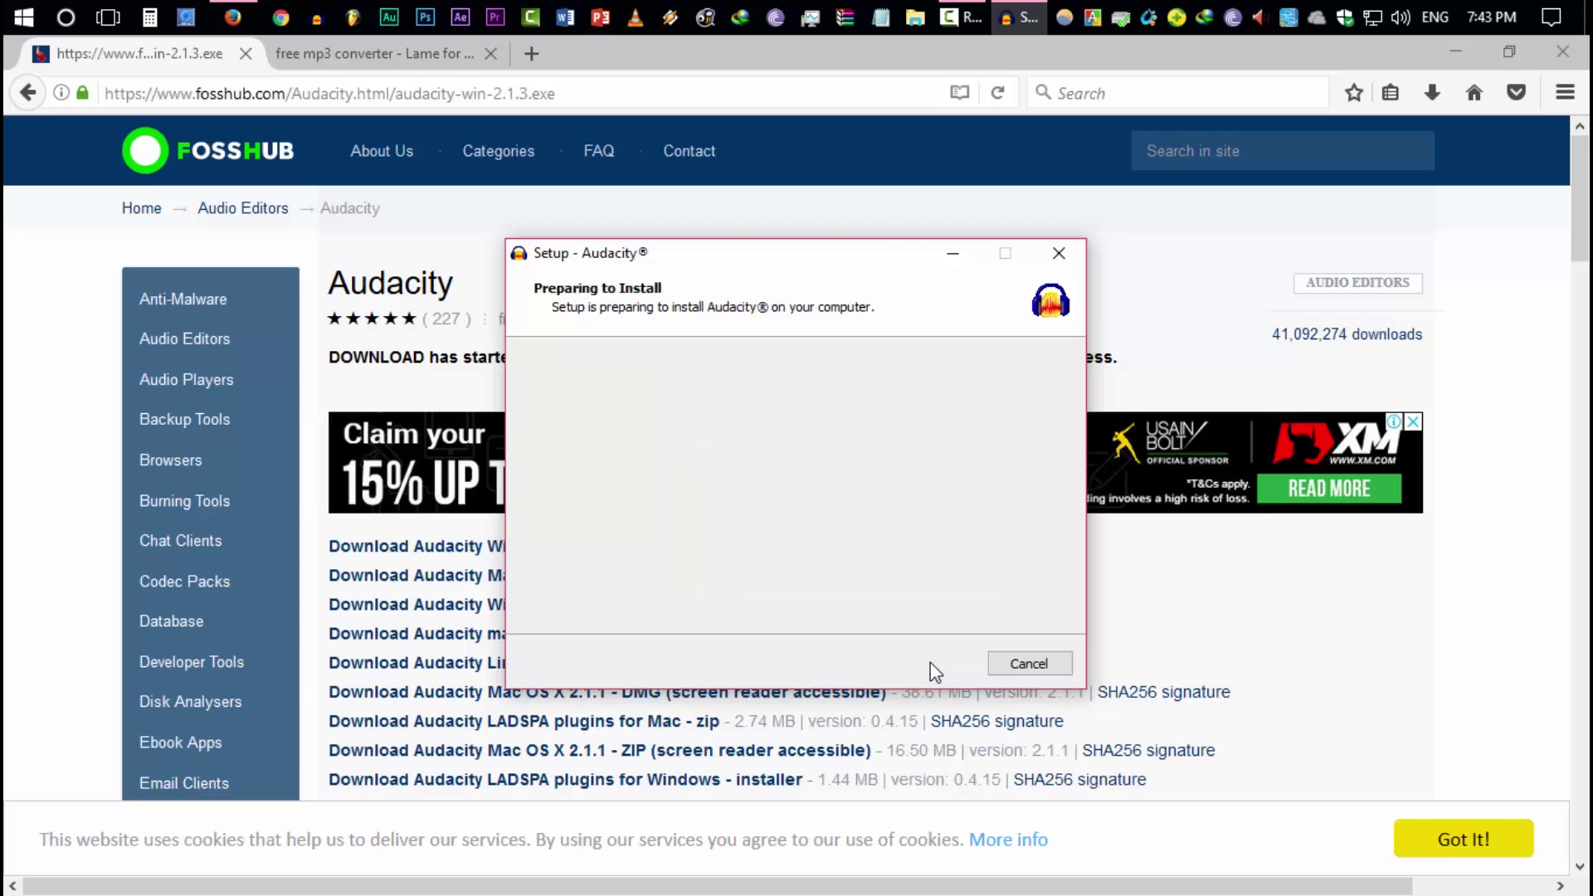
left_click(930, 664)
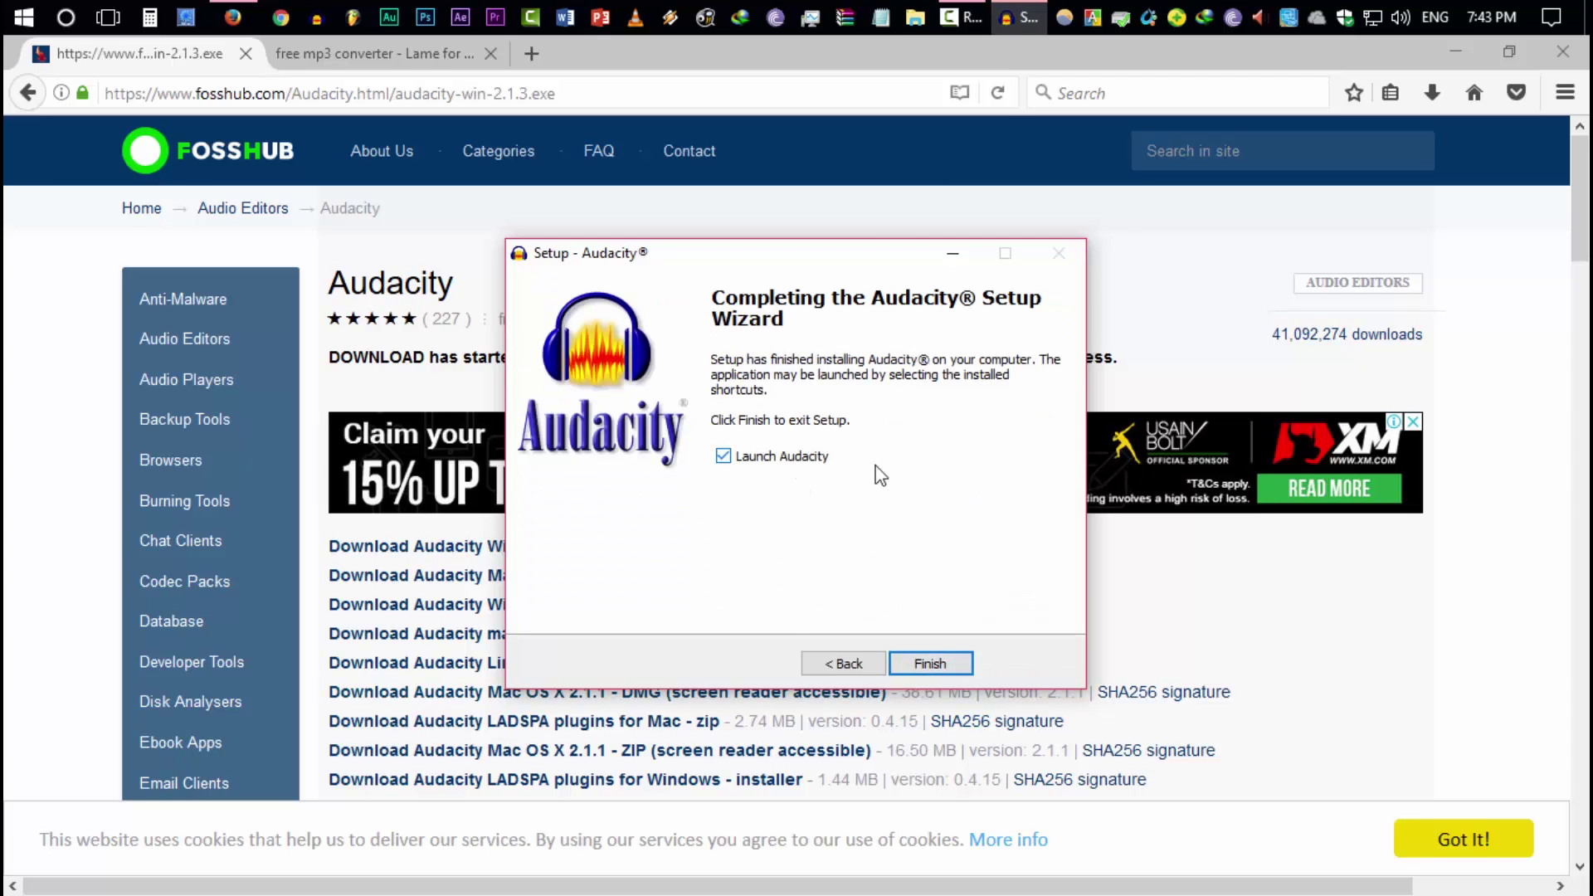
left_click(930, 664)
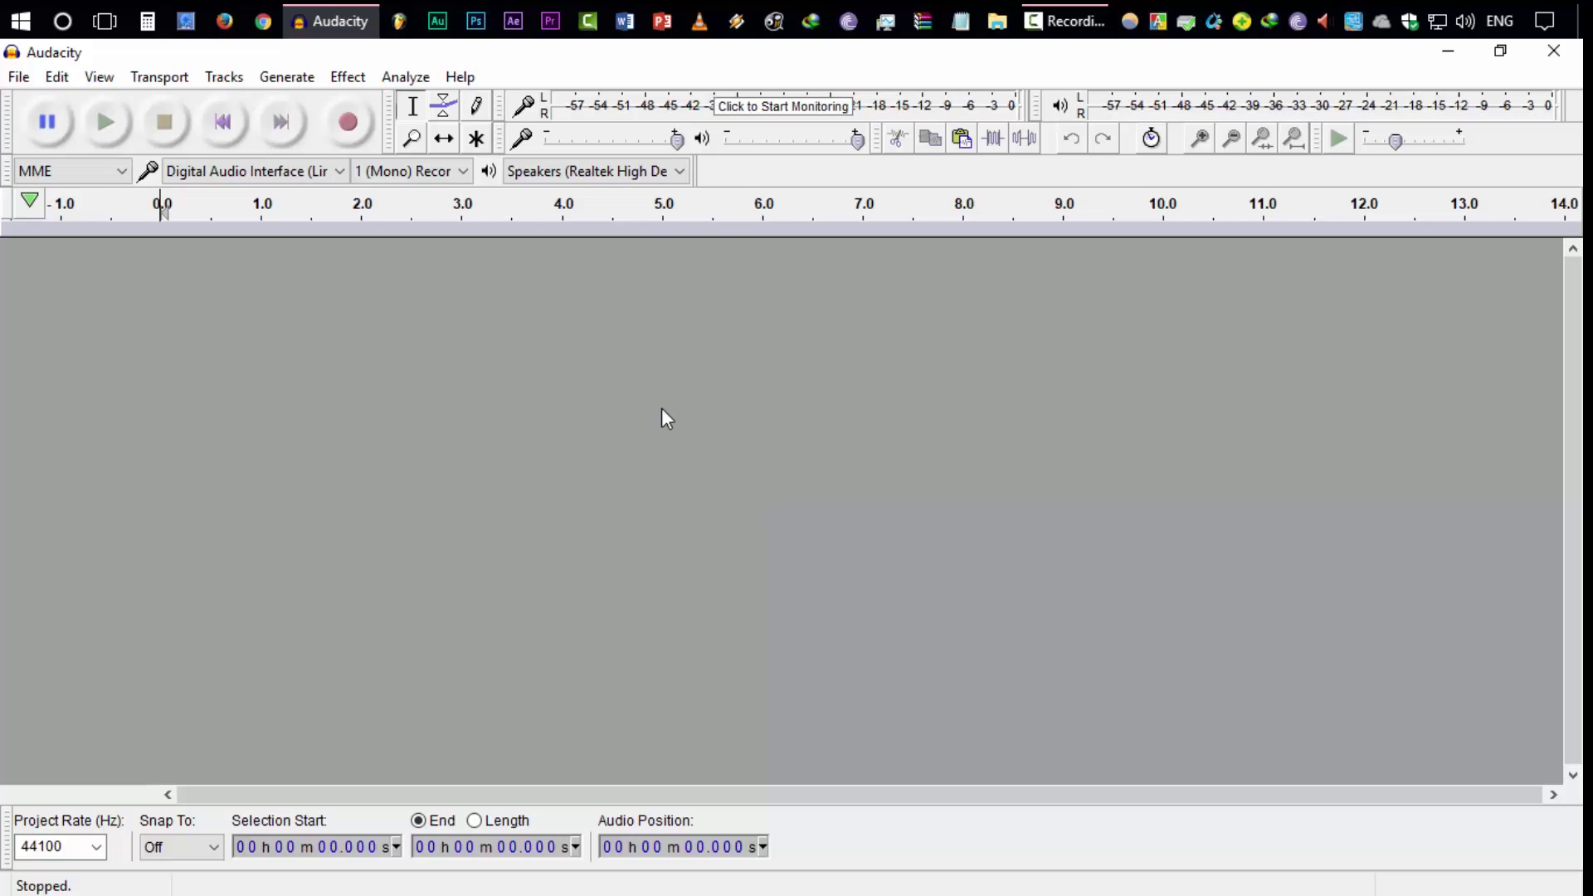
left_click(332, 20)
left_click_drag(46, 85, 516, 496)
left_click(906, 648)
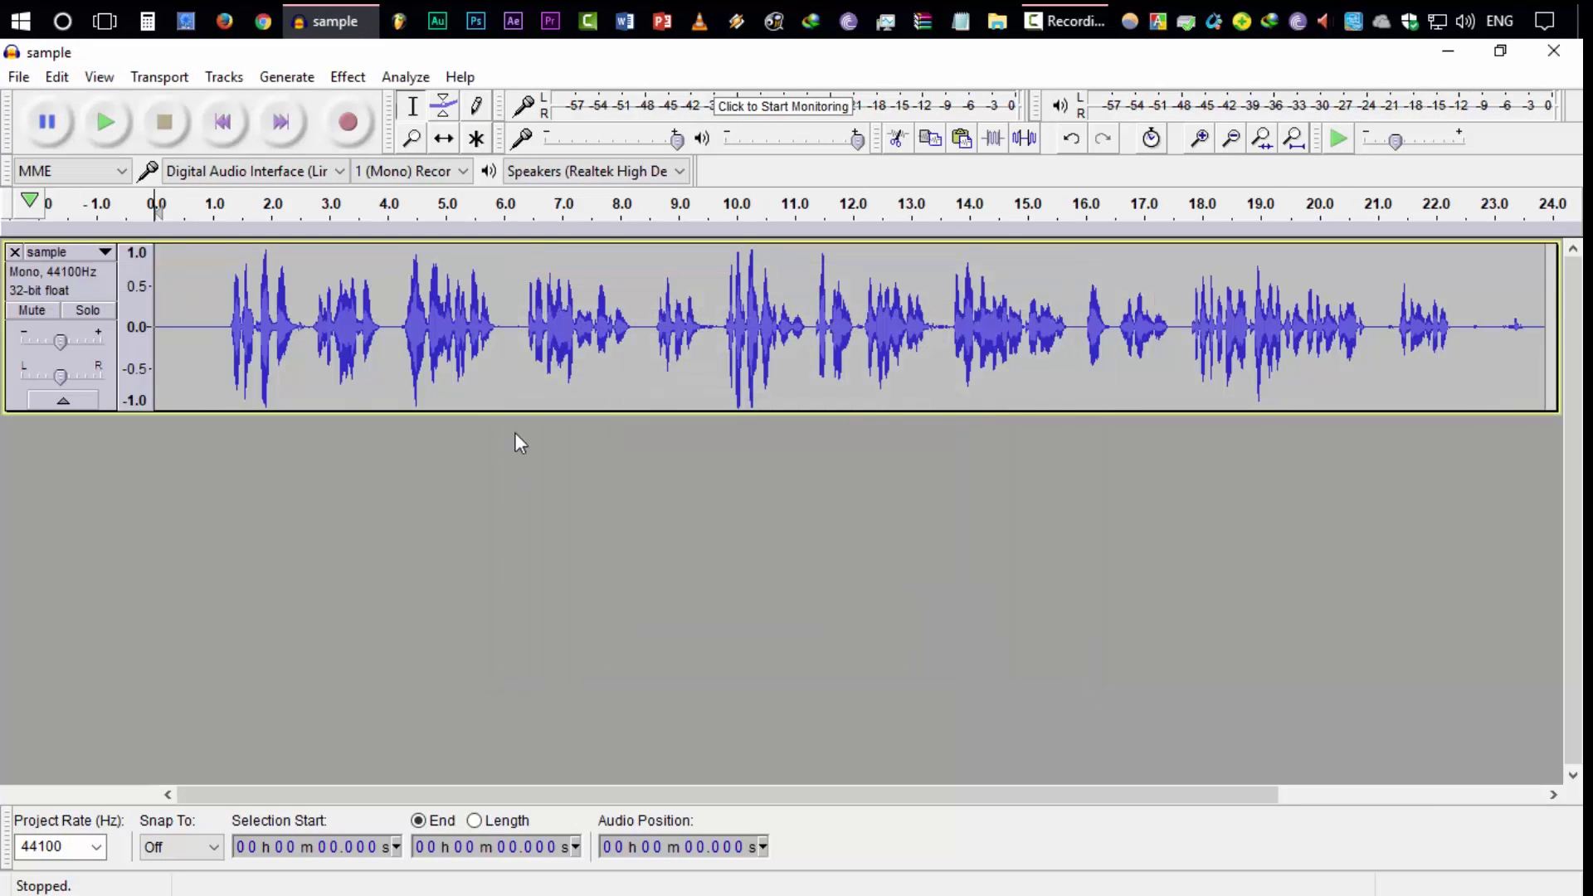
left_click(197, 362)
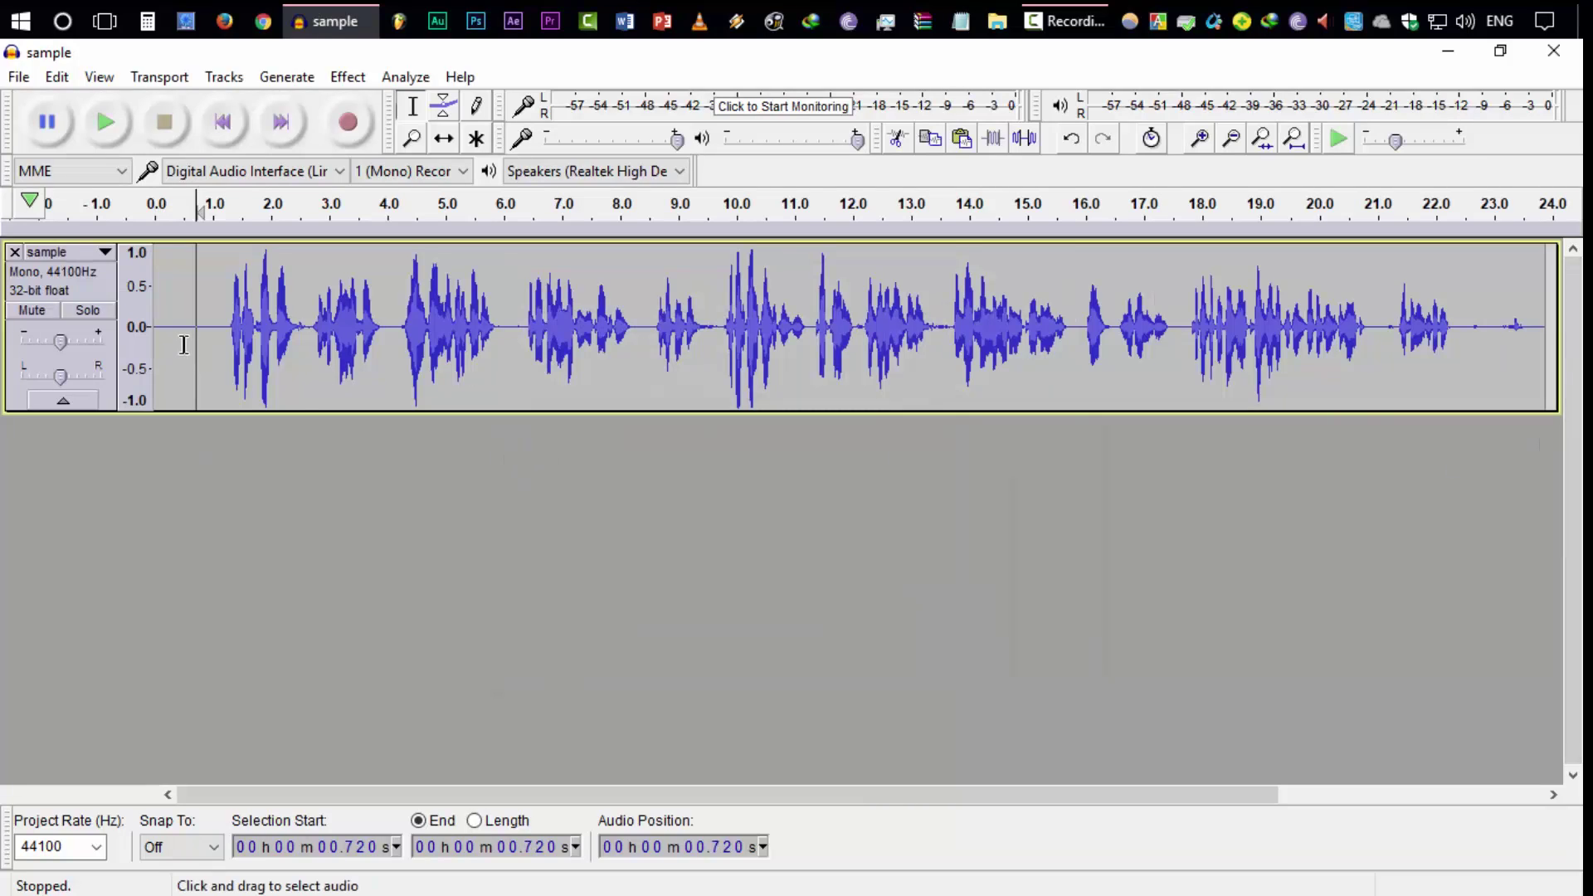
left_click_drag(208, 357, 155, 357)
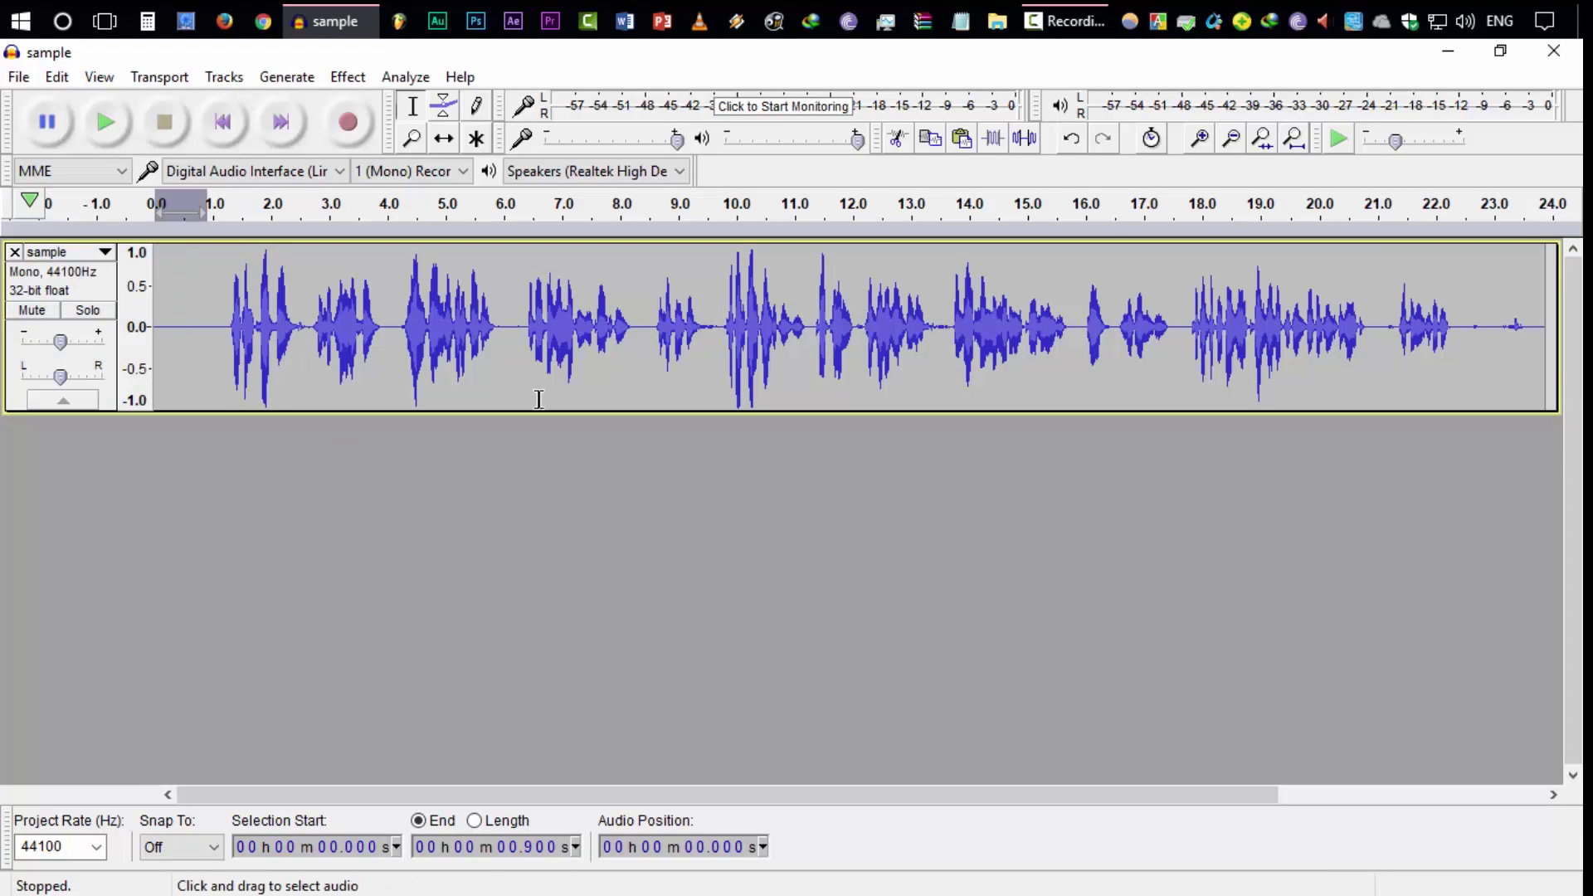
left_click(14, 253)
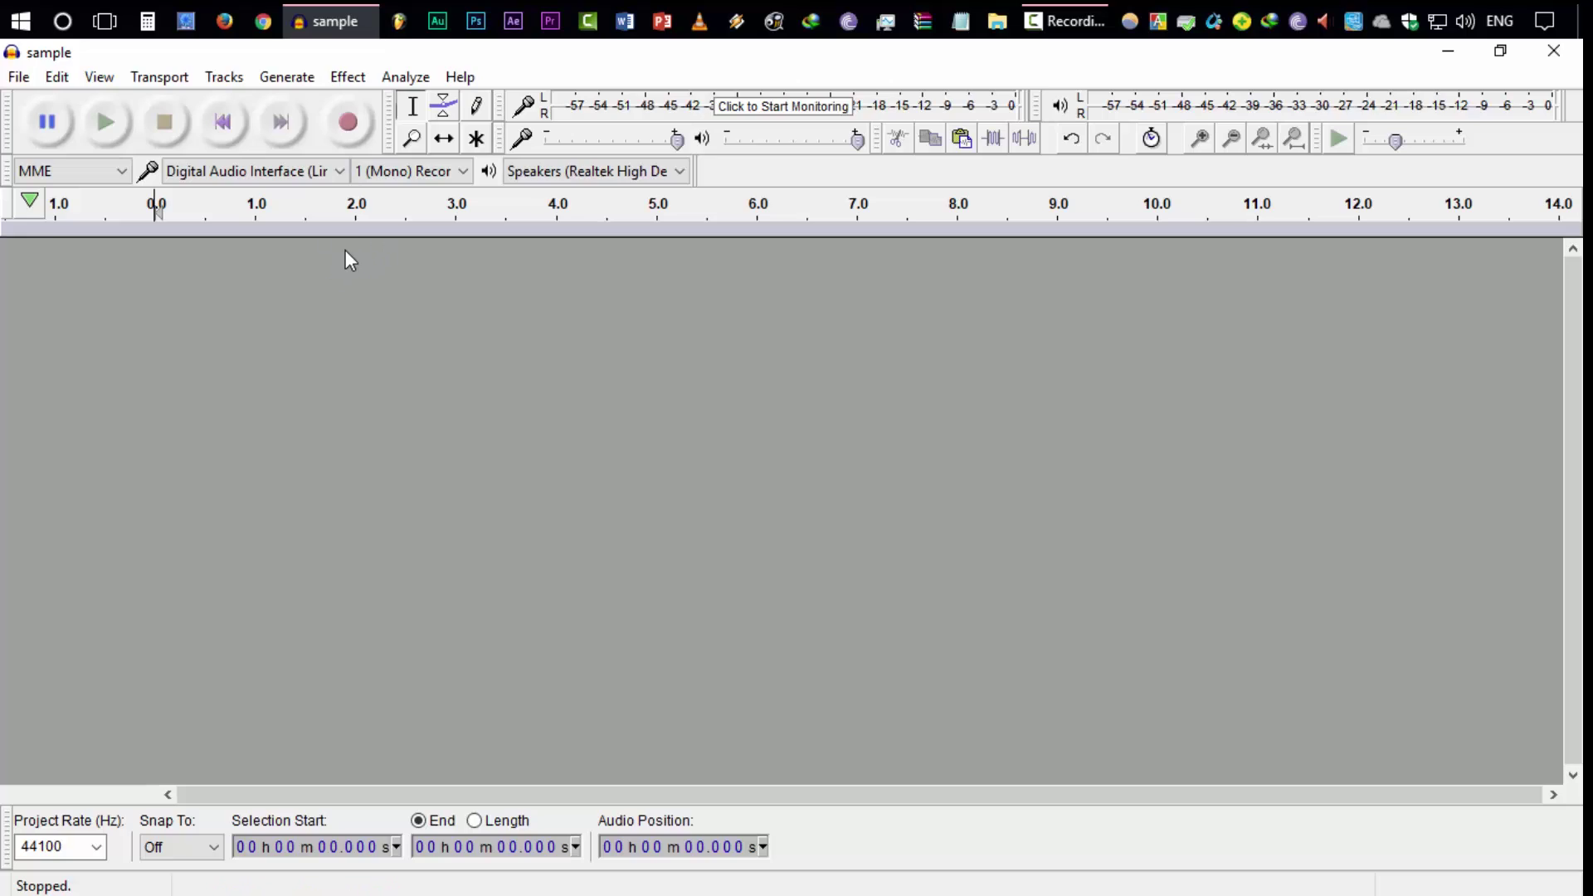
Step: Record a mono voice track about 21 seconds long, with a short silence before speaking
left_click(349, 124)
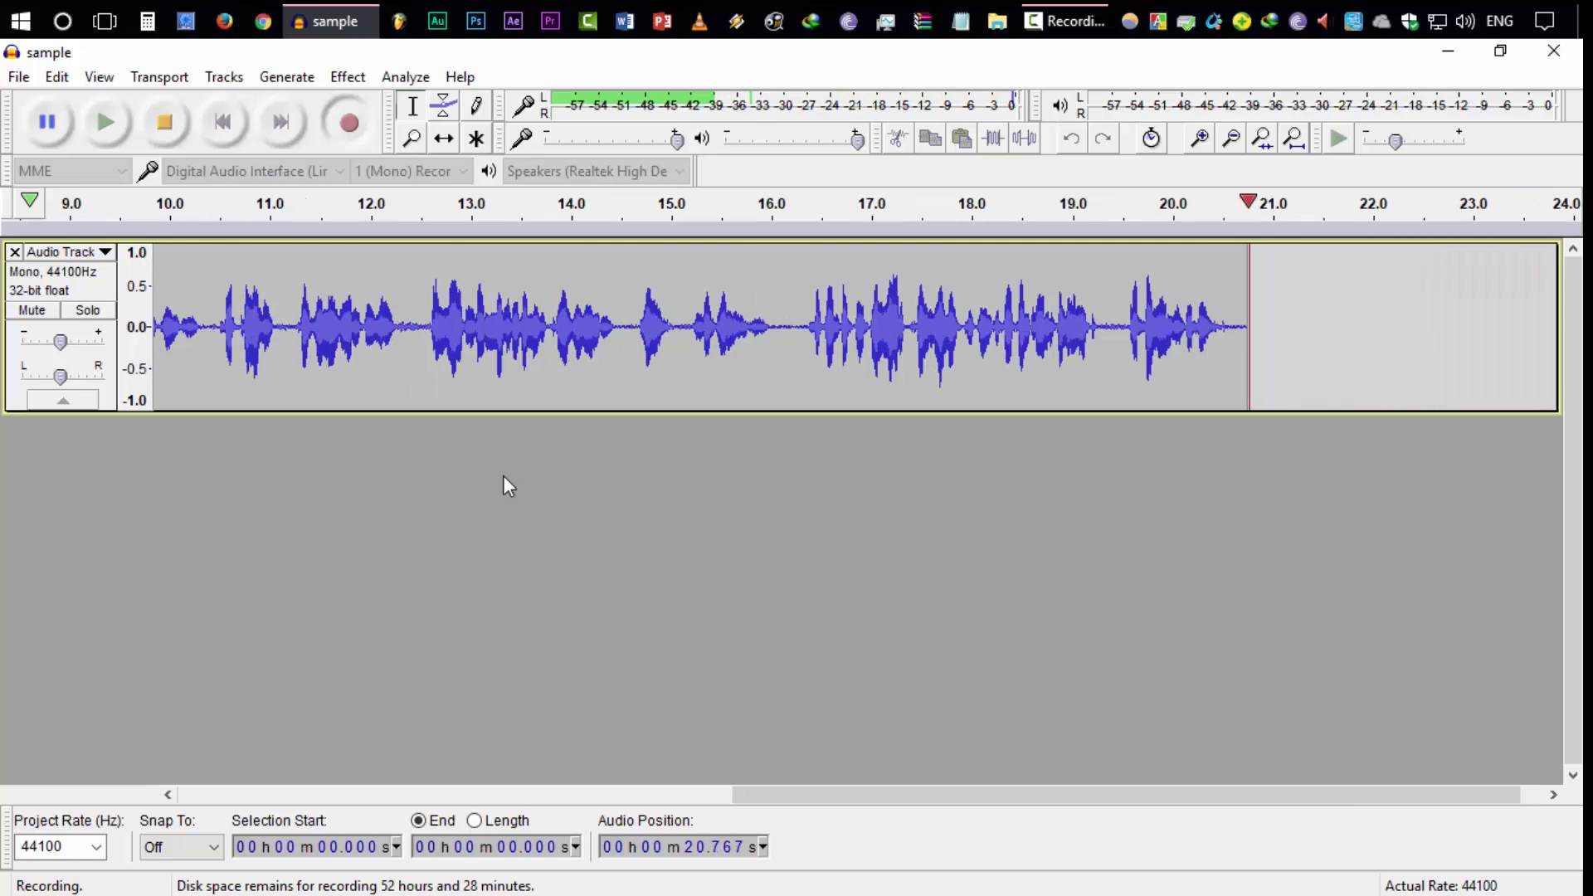
key("space")
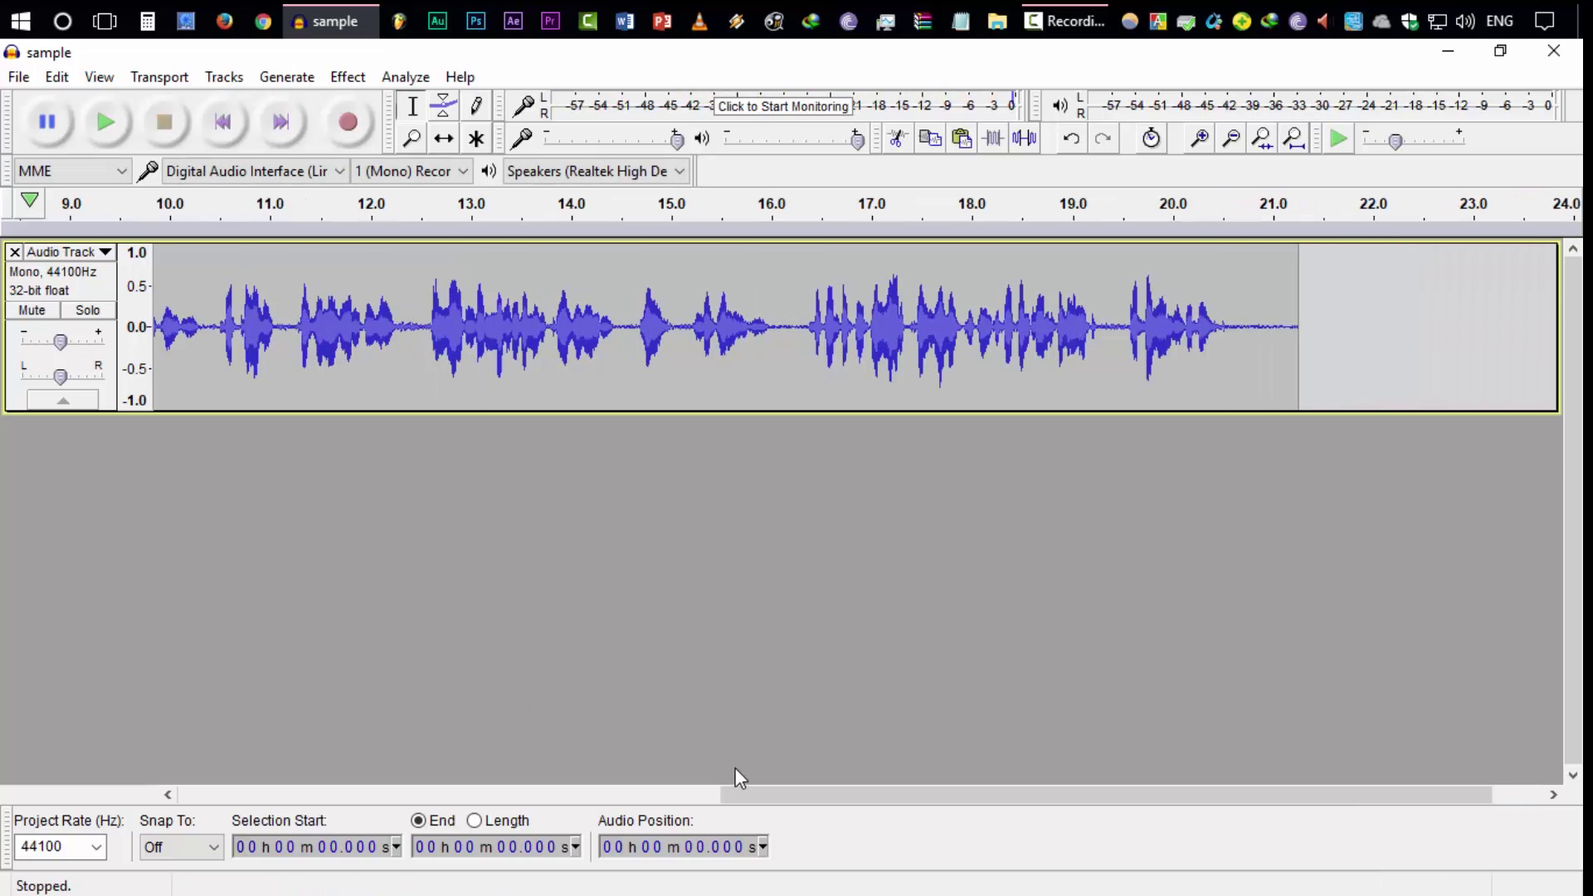
Step: Examine the background noise in the quiet section at the start of the recorded track, magnifying the waveform vertically
left_click(700, 797)
left_click_drag(267, 352, 135, 345)
left_click(192, 339)
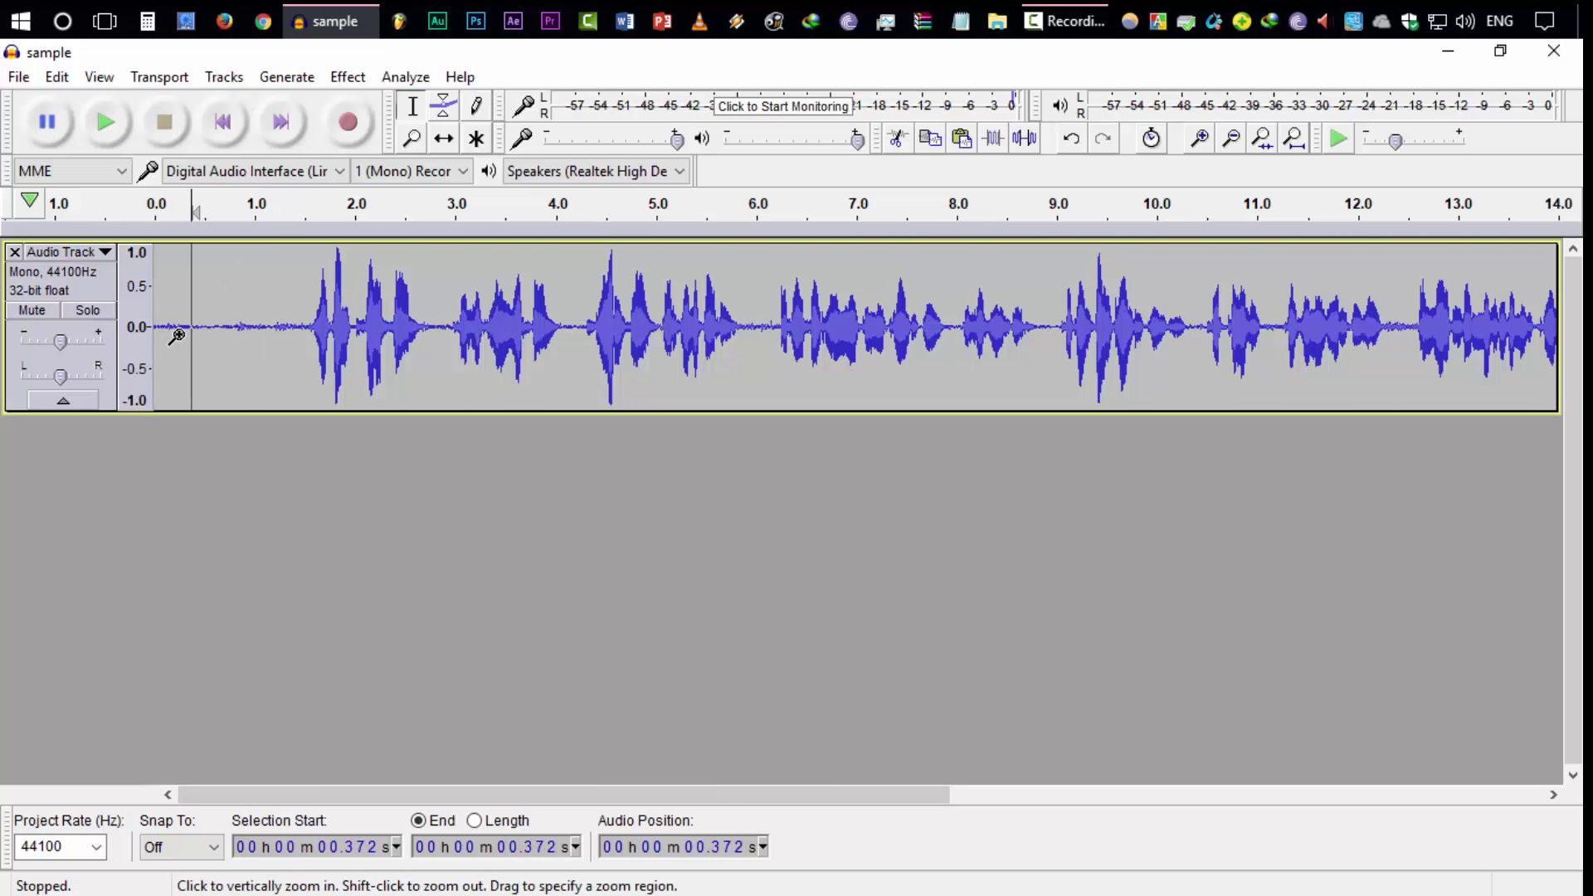
left_click(177, 335)
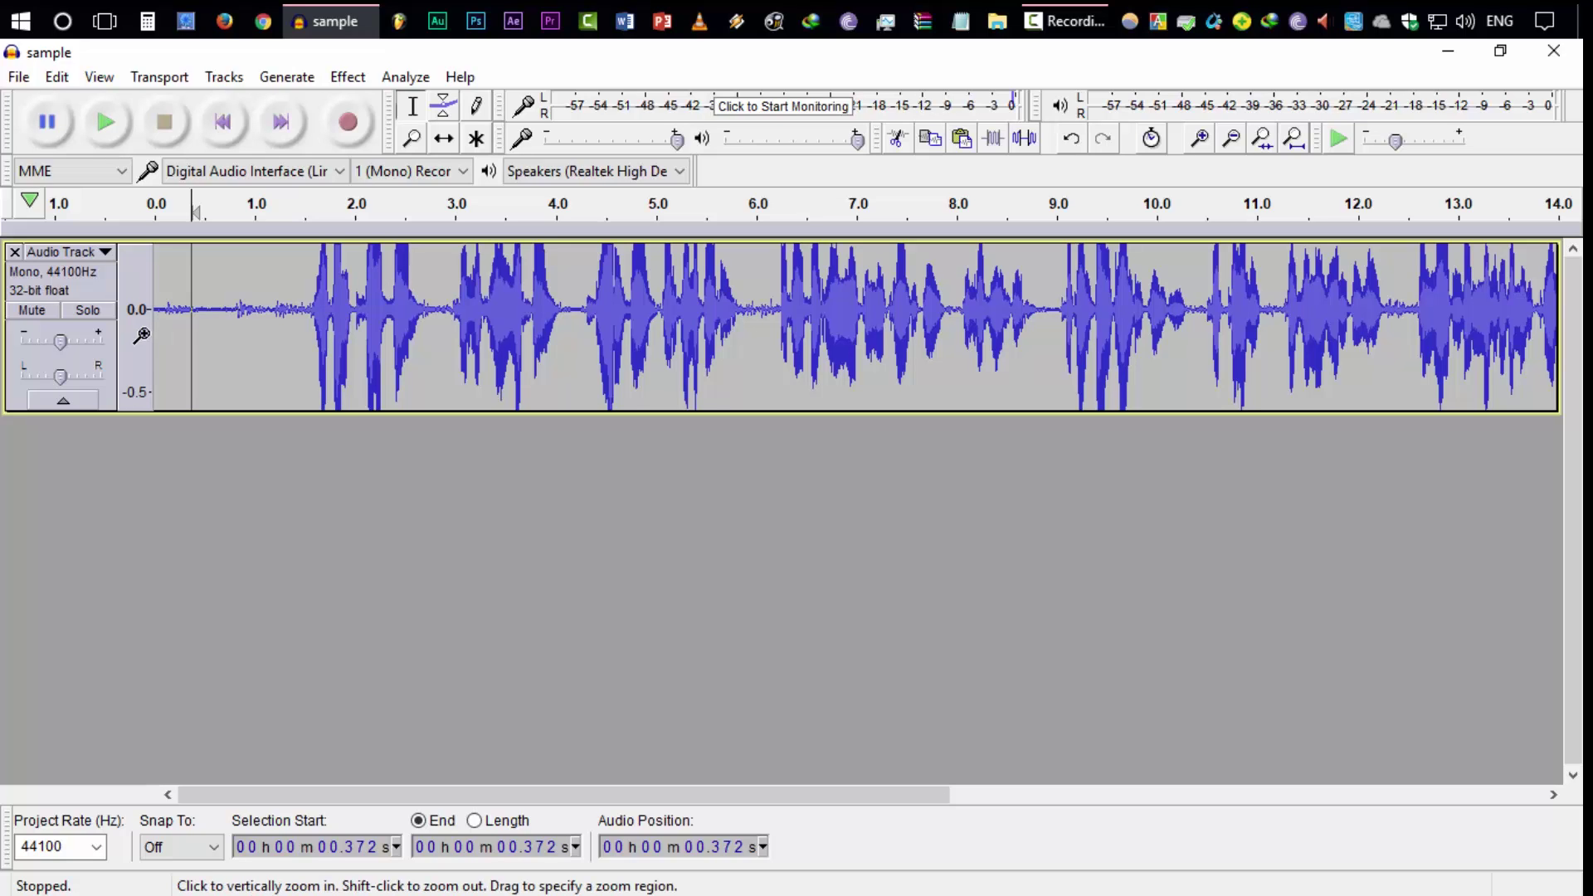
left_click(139, 337)
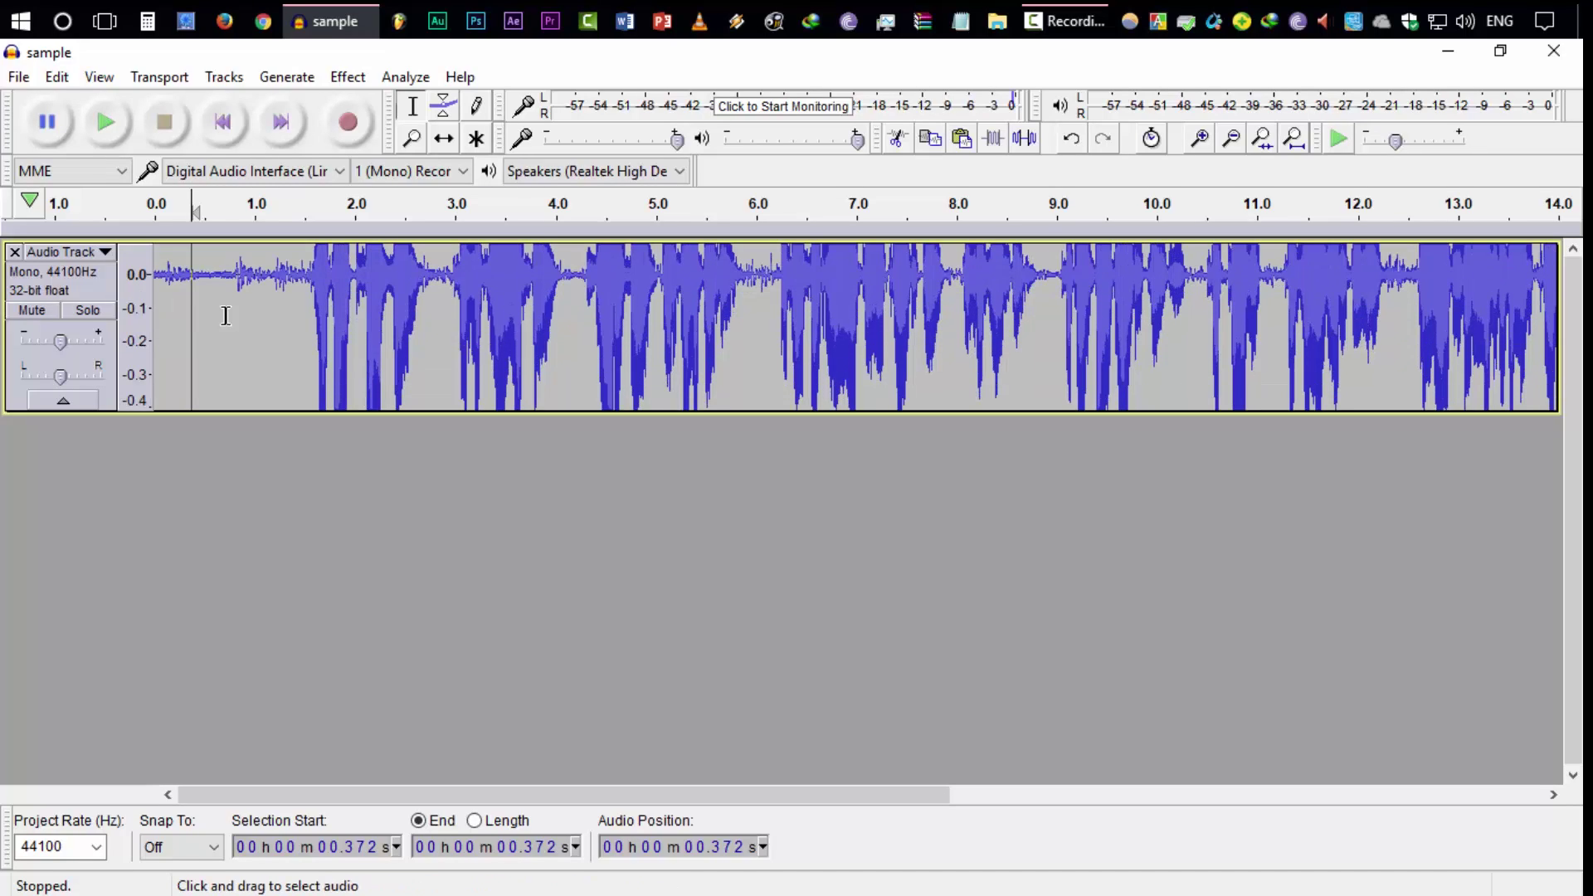
left_click_drag(194, 289, 152, 293)
left_click(254, 289)
left_click(212, 303)
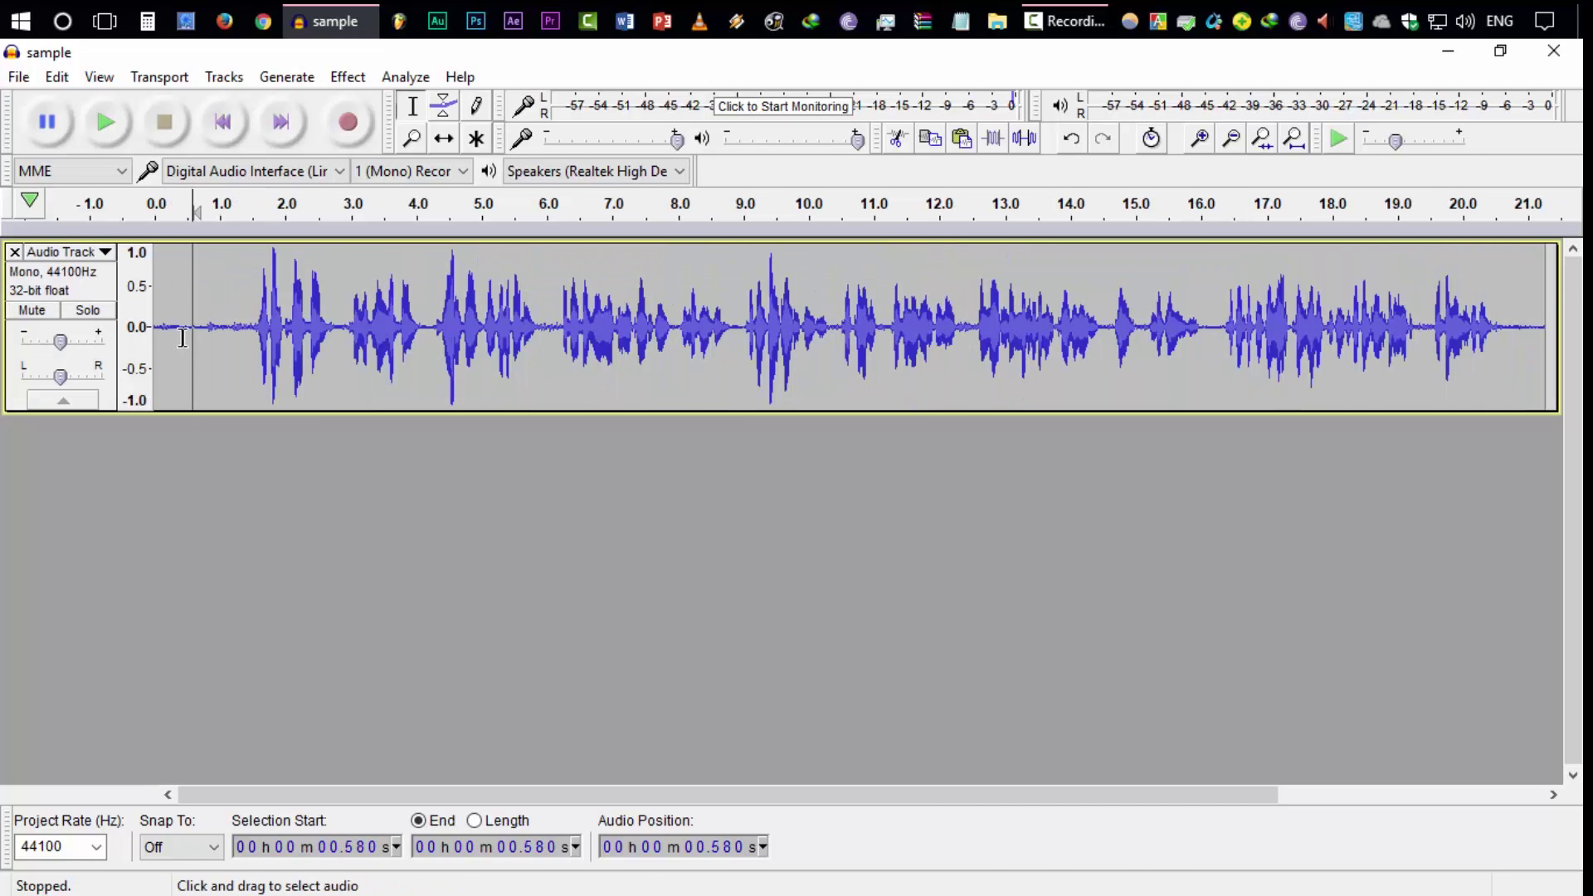
Step: Play the recording from the beginning to listen for background noise, and stop playback
left_click(154, 335)
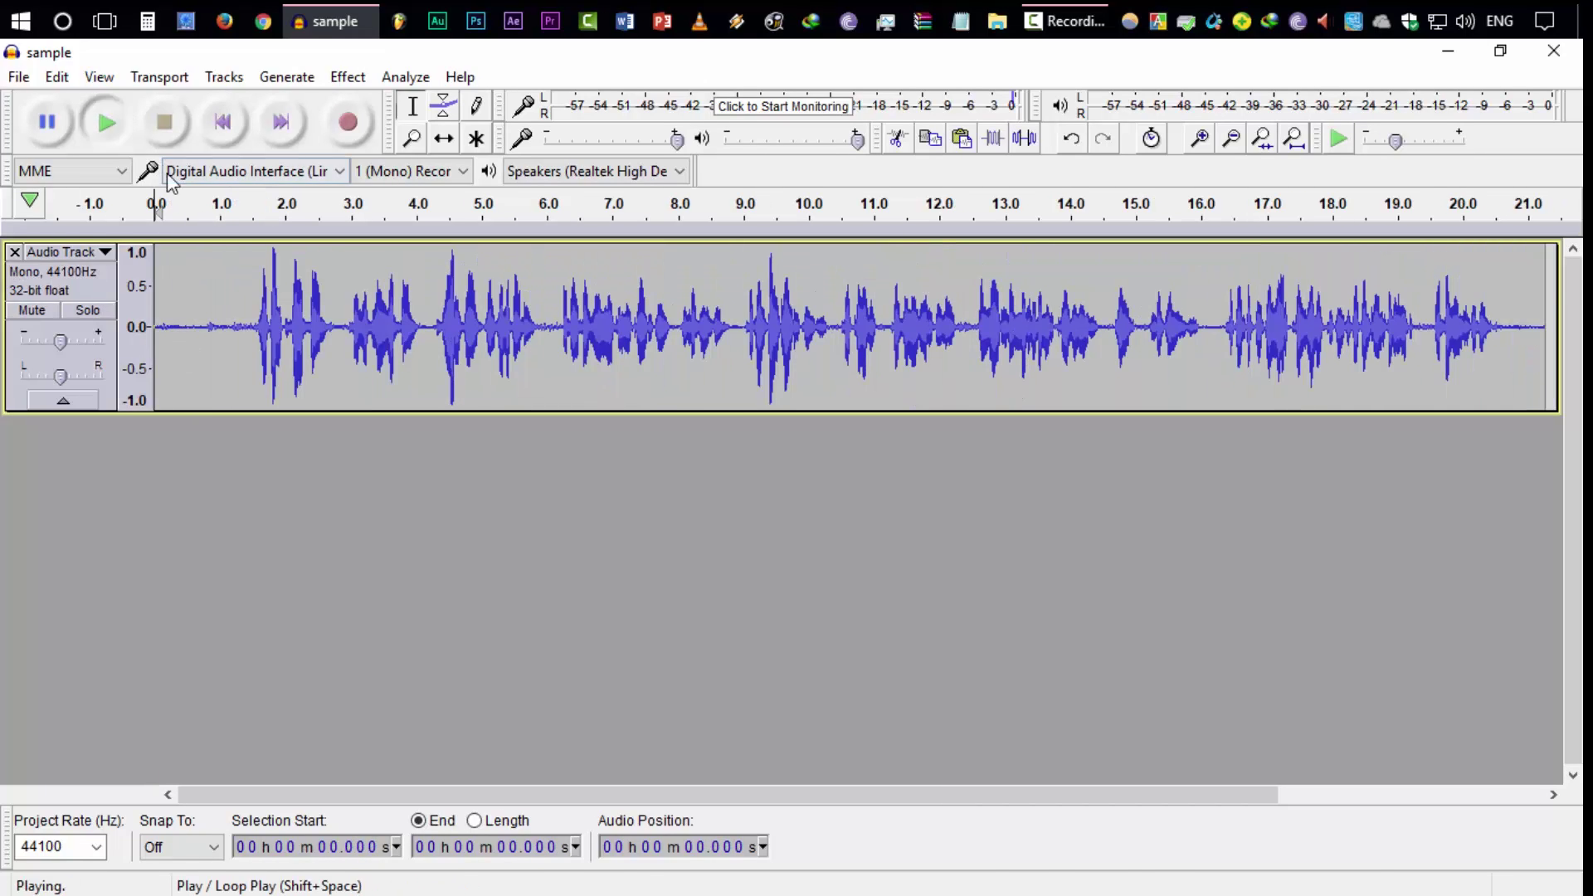
key("space")
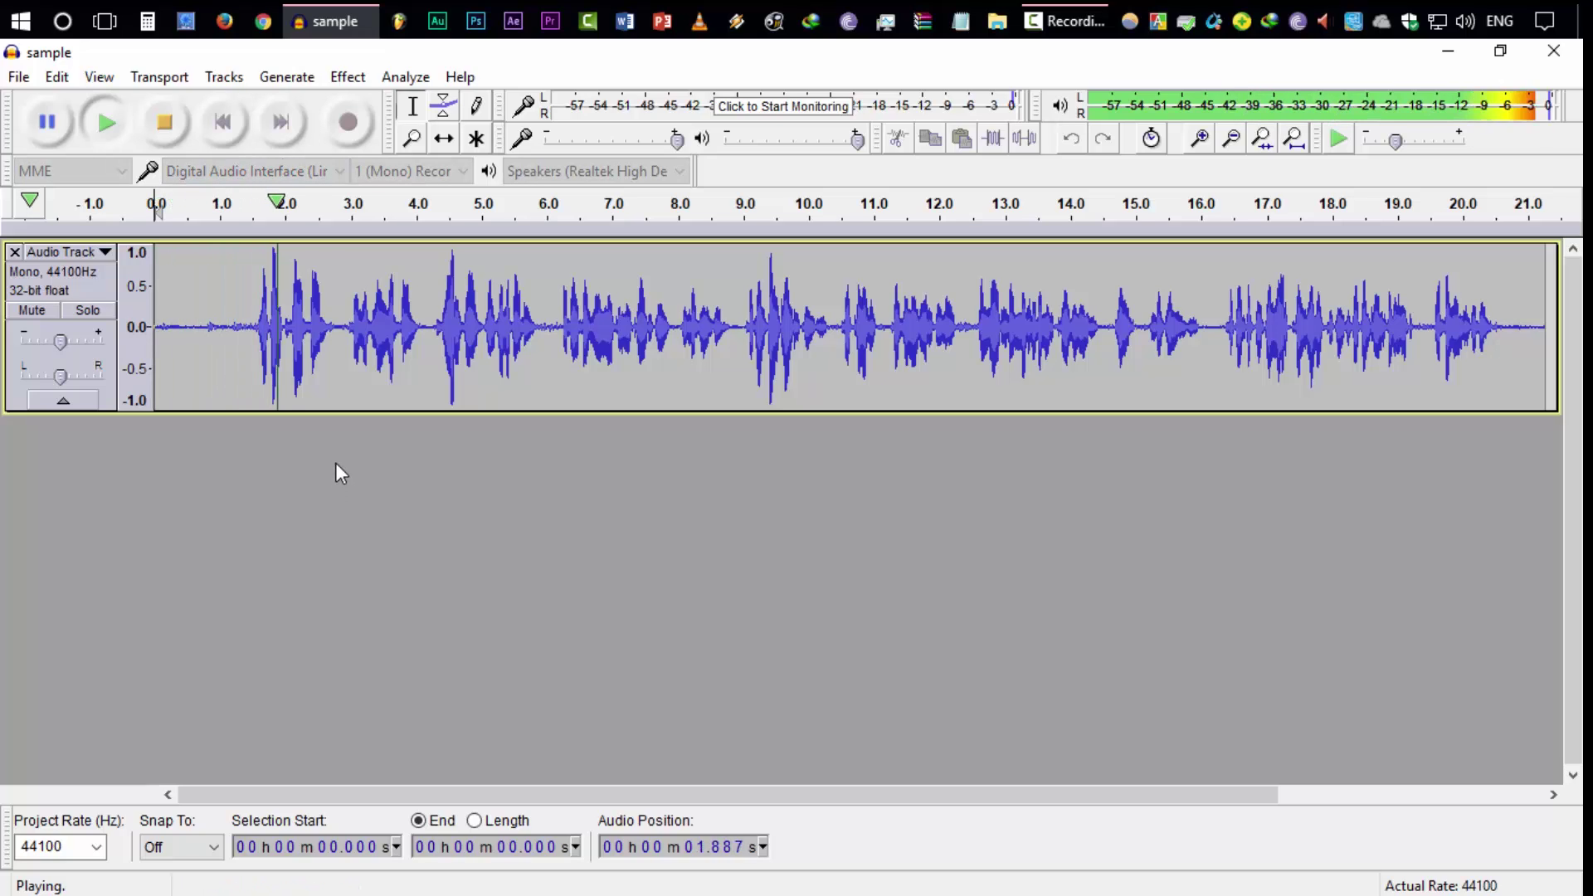
left_click(166, 122)
left_click(205, 331)
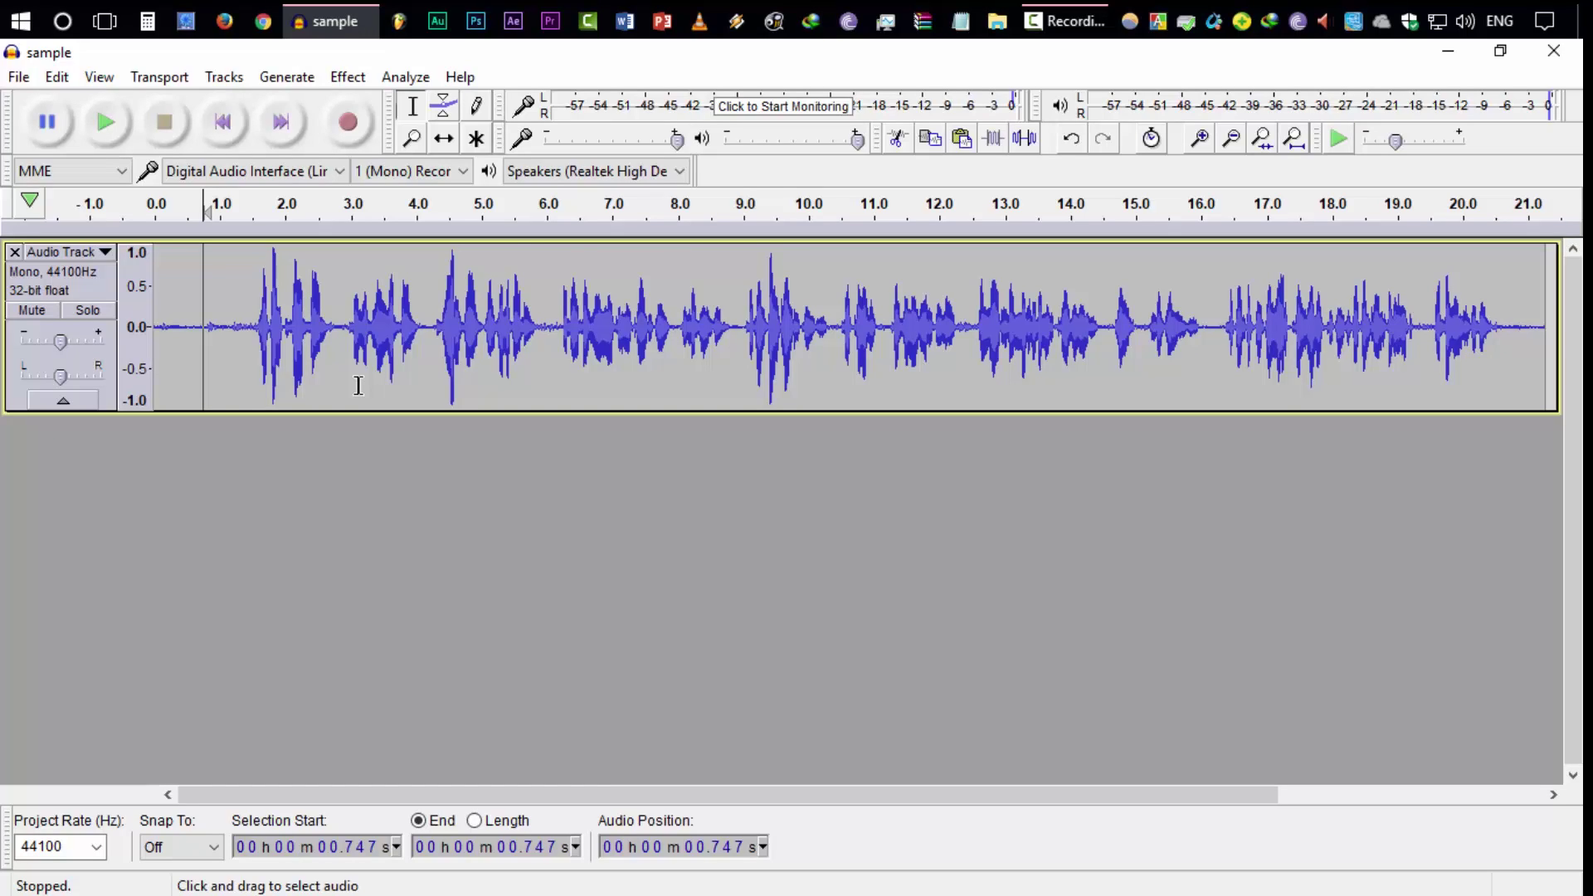
Step: Select the noise-only opening of the track, from 0 to about 1.35 seconds, and capture it as the Noise Reduction profile
left_click(1199, 138)
left_click_drag(782, 801, 1442, 733)
left_click_drag(1328, 792, 373, 663)
left_click_drag(331, 341, 67, 452)
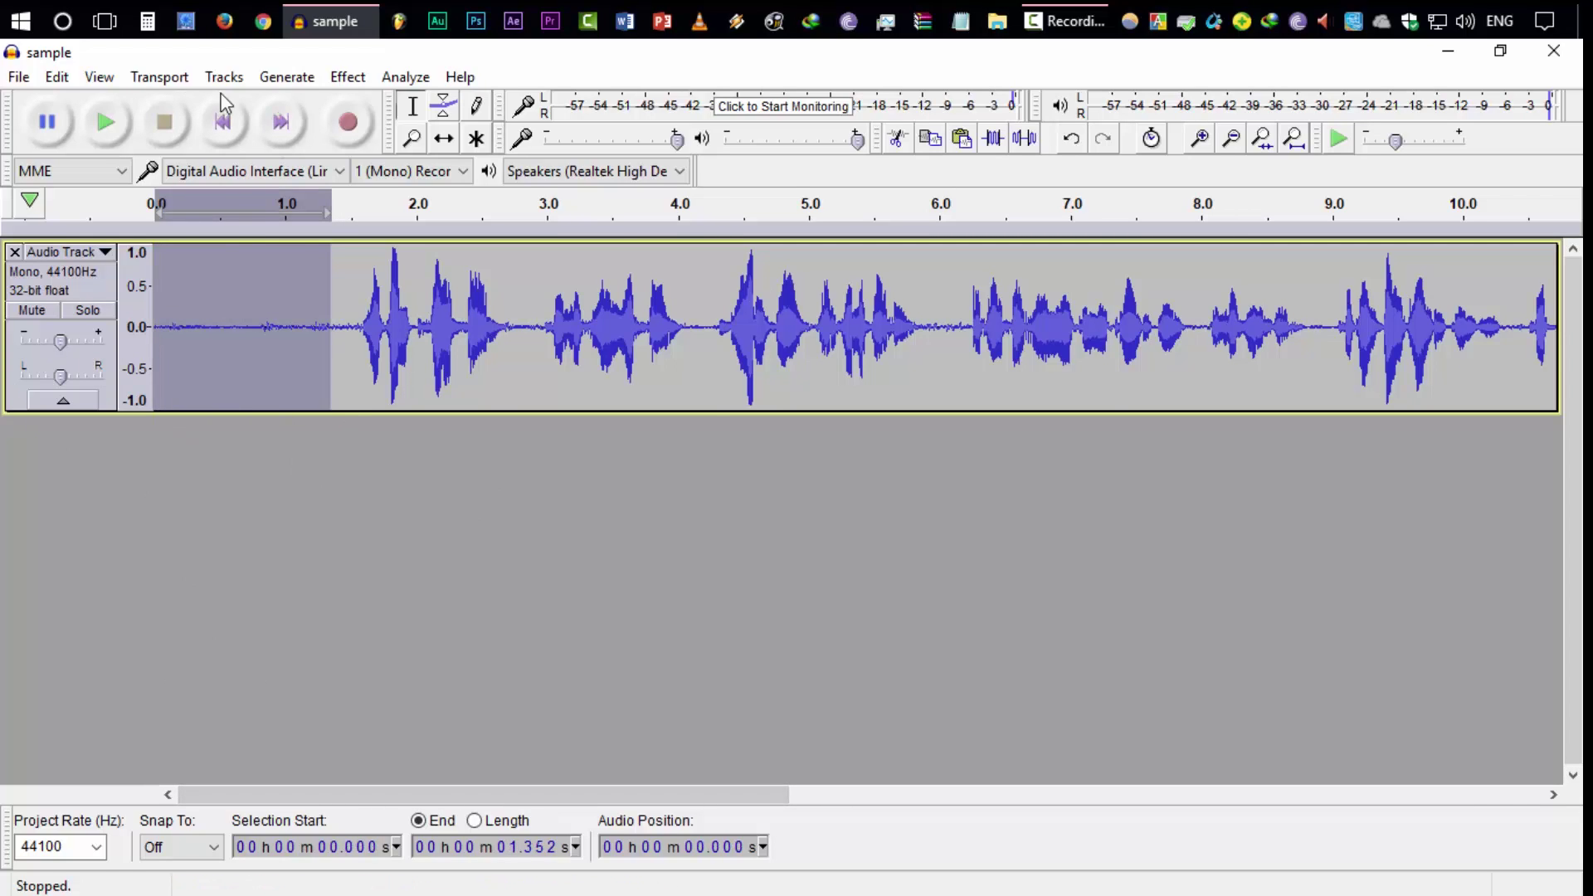
left_click(348, 77)
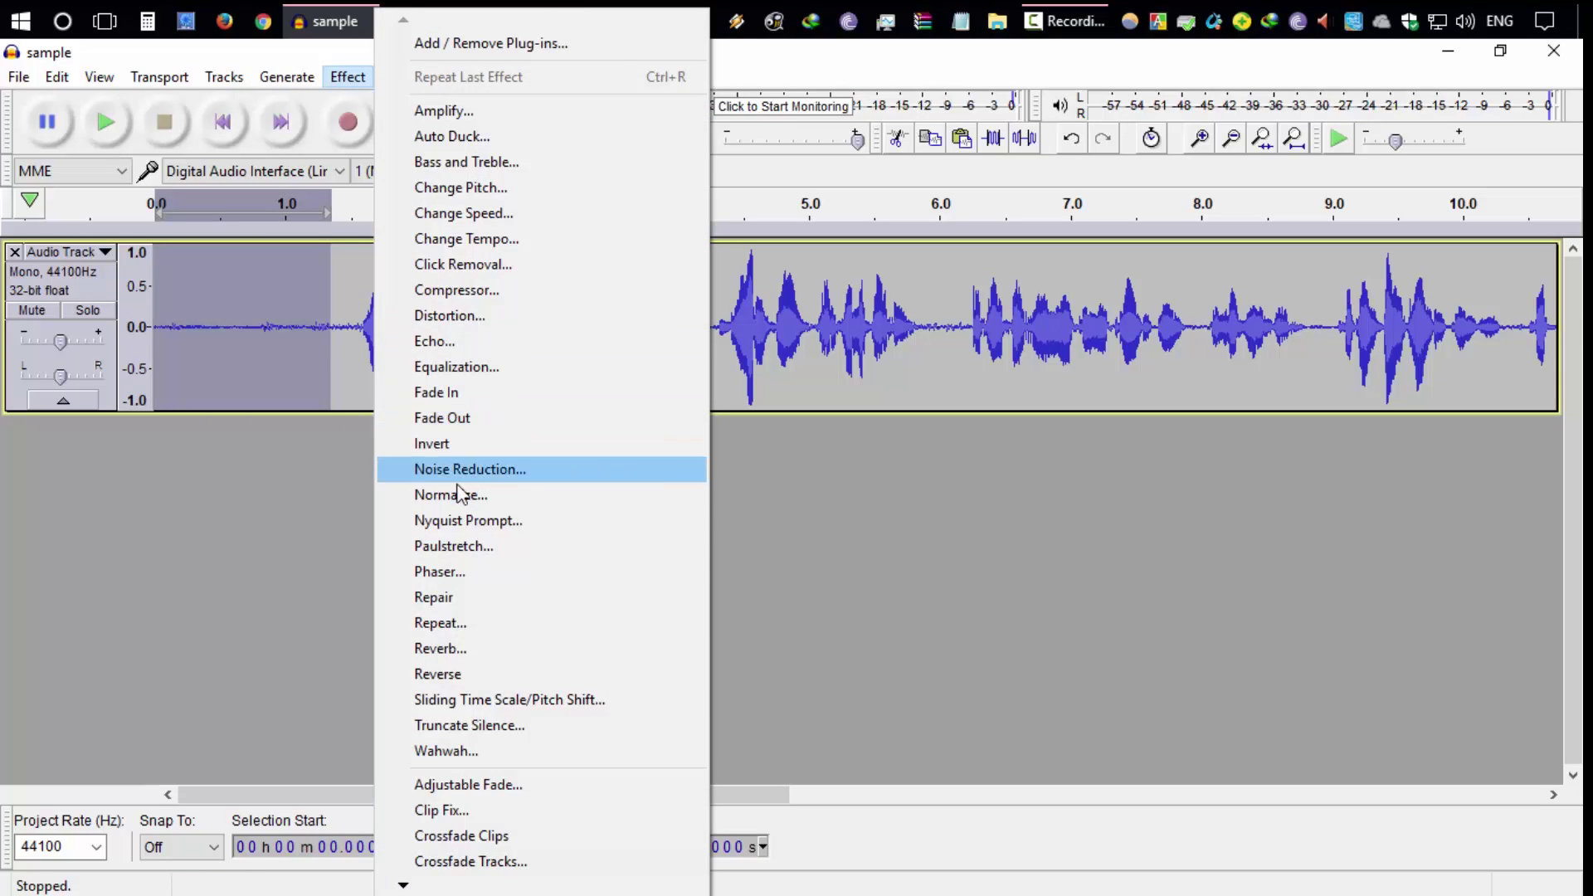
left_click(508, 469)
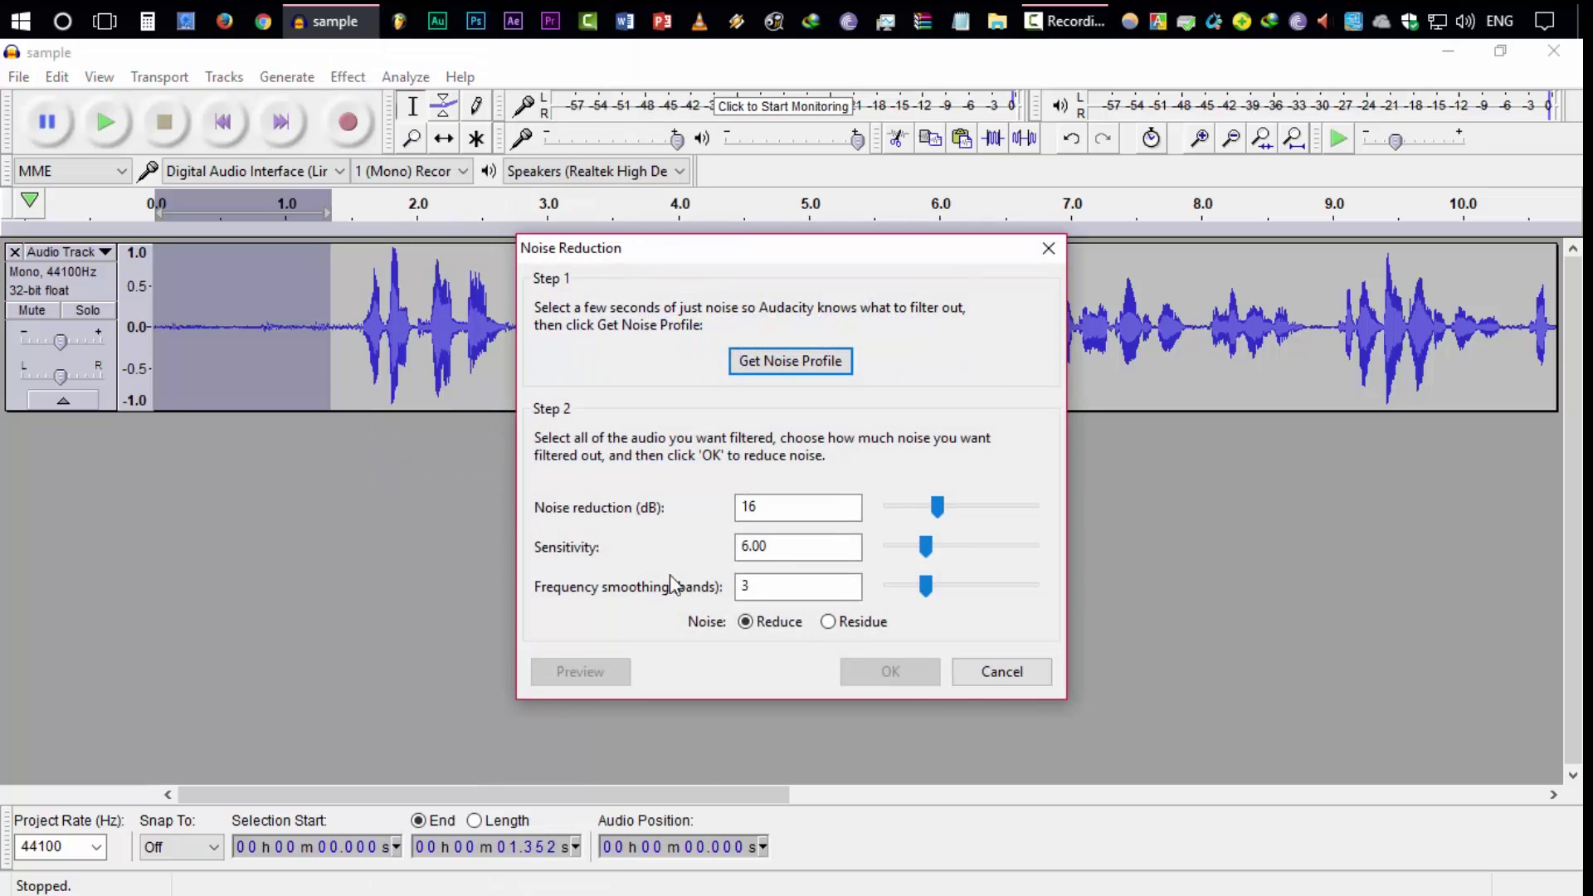
left_click(826, 369)
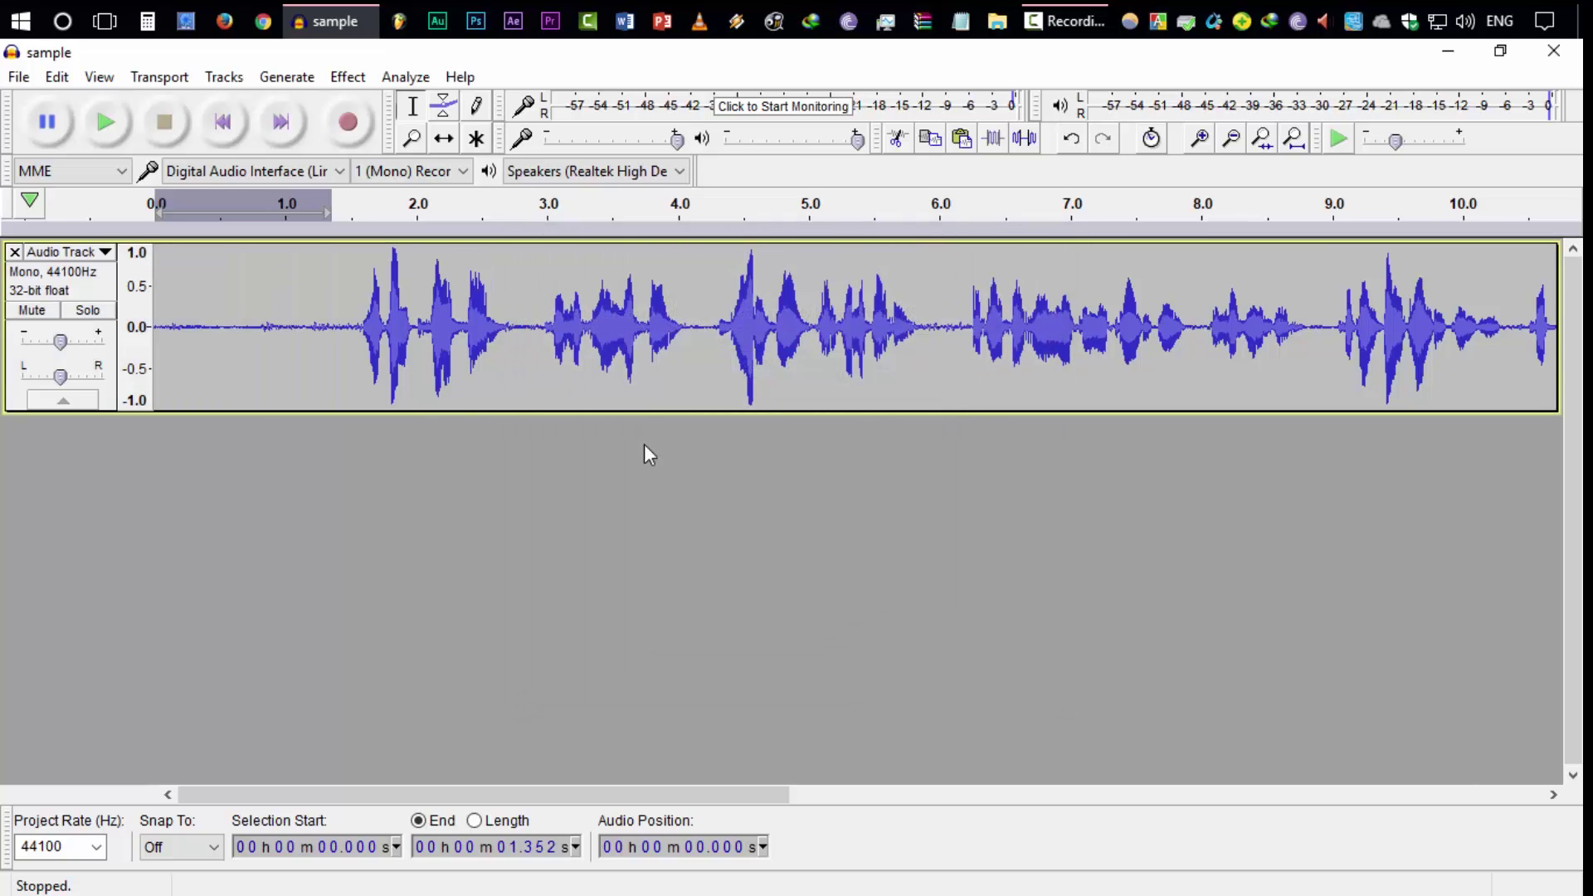
Step: Select the entire recorded track and set the Noise Reduction effect's reduction amount to 14 dB
left_click(332, 332)
left_click(349, 363)
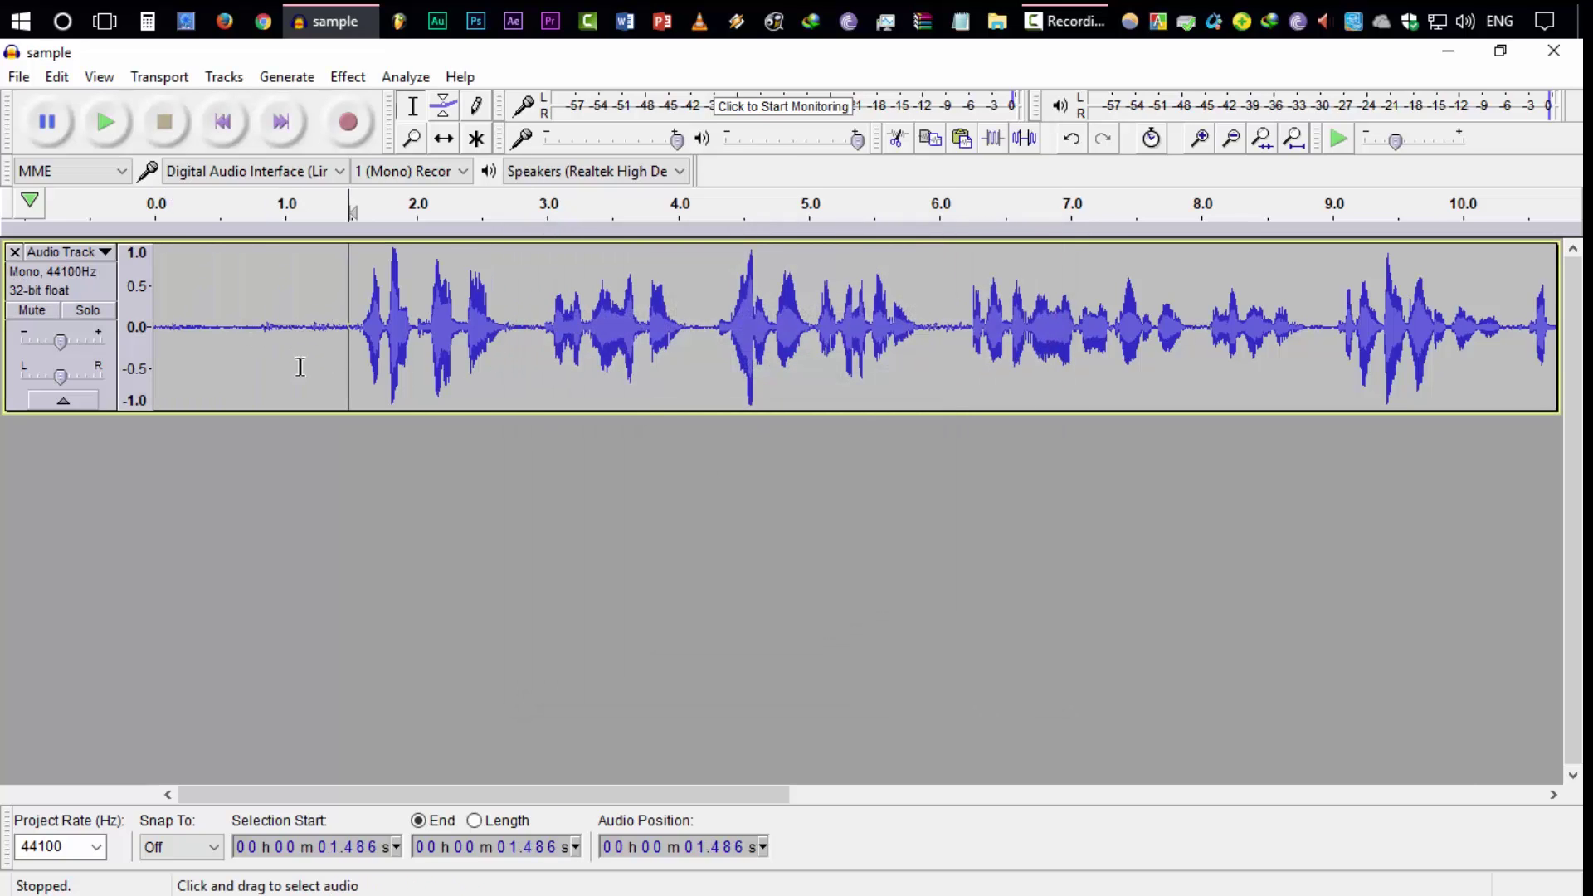
double_click(307, 332)
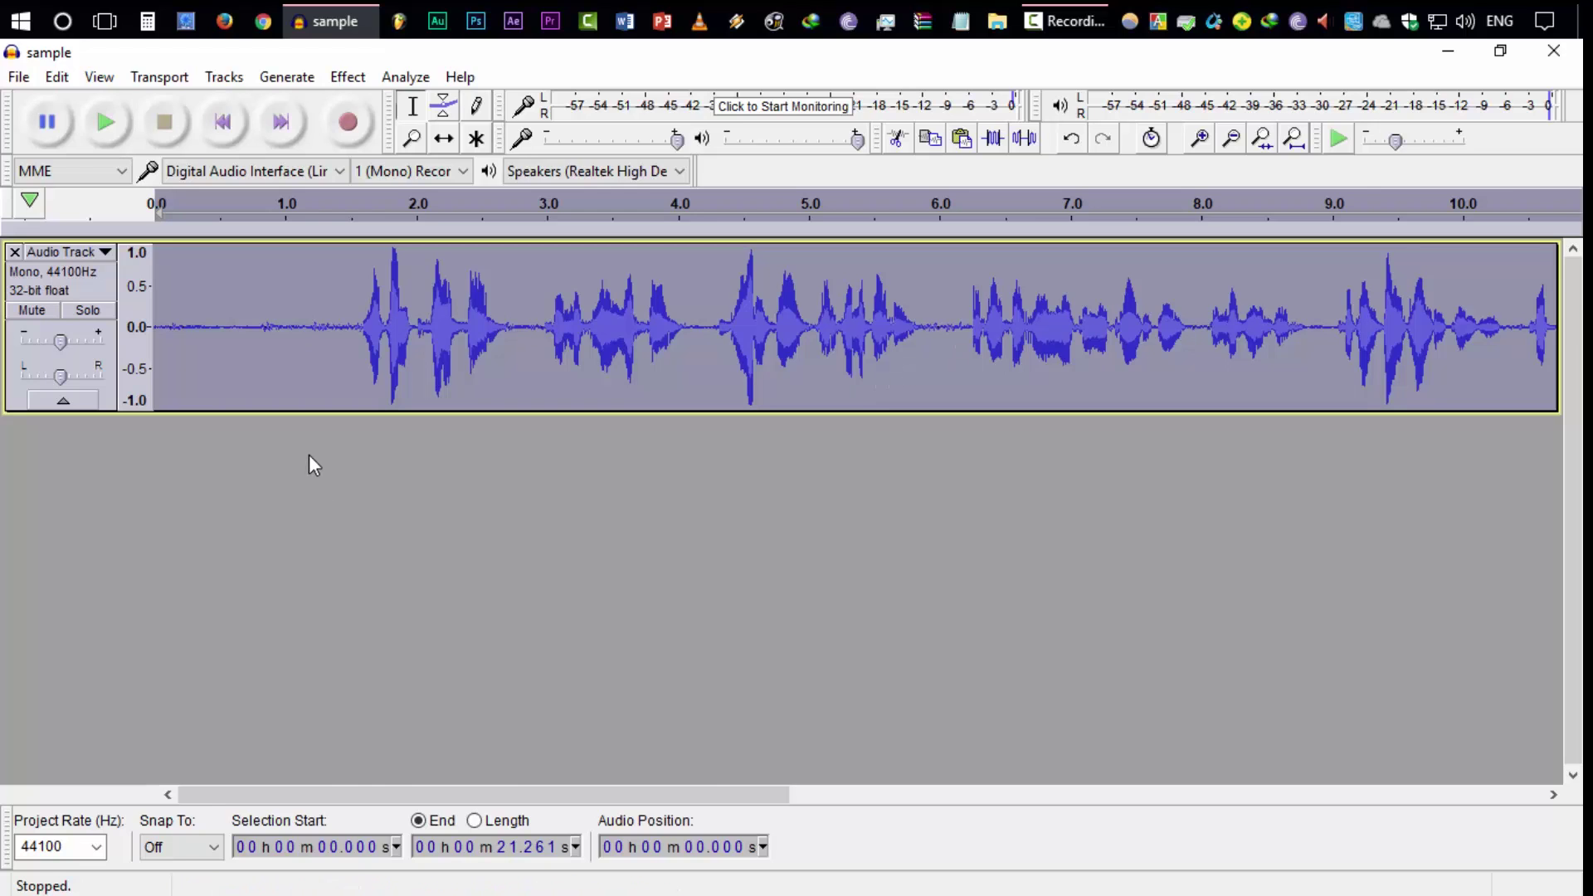
left_click(354, 80)
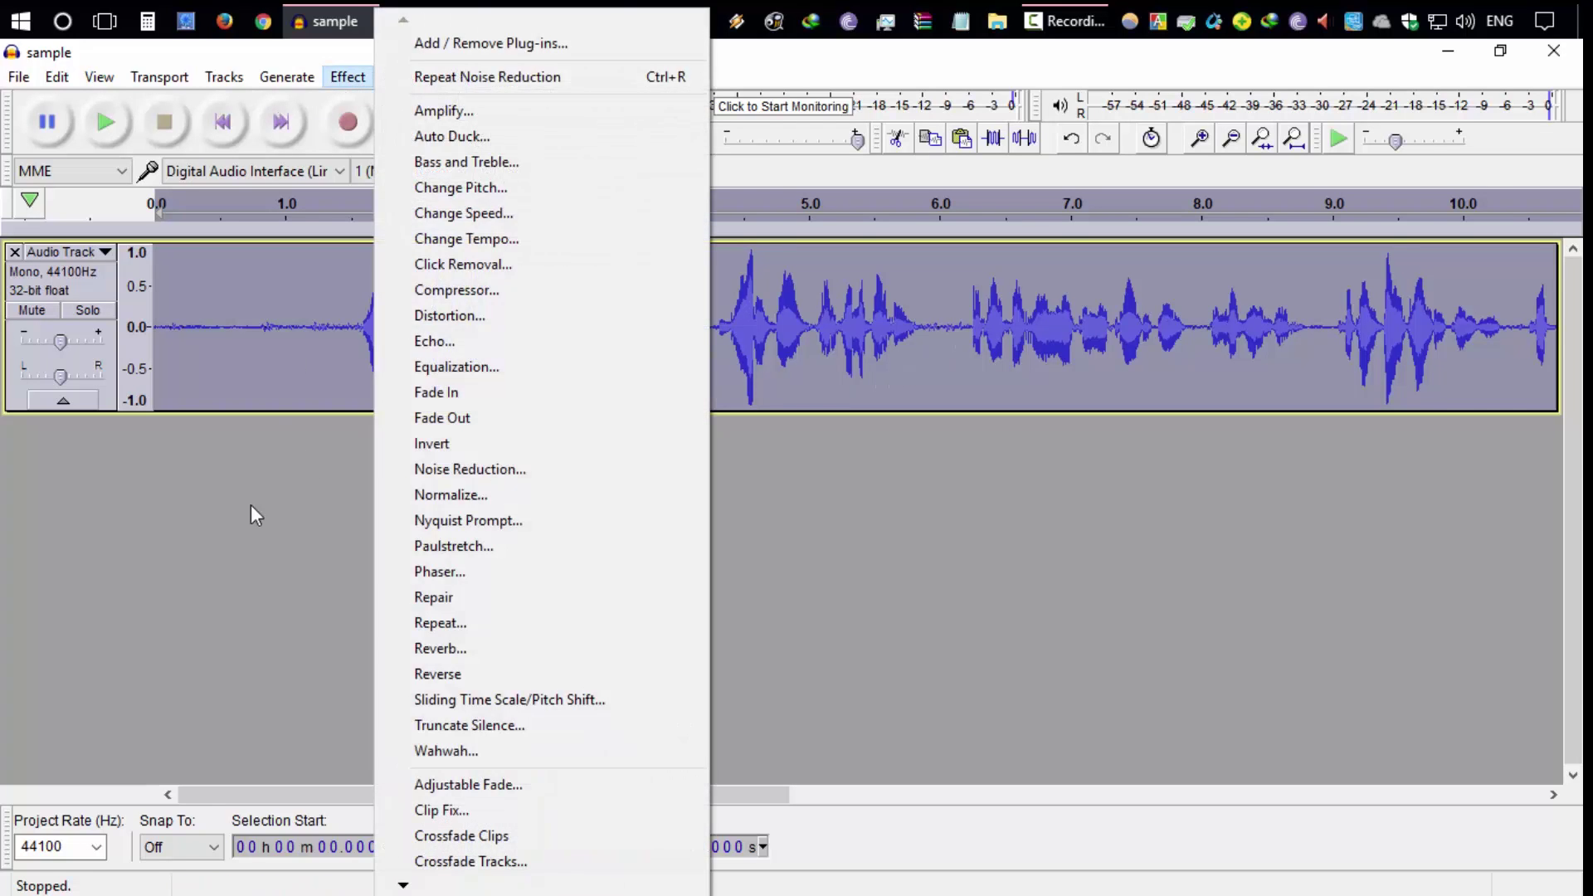
left_click(434, 466)
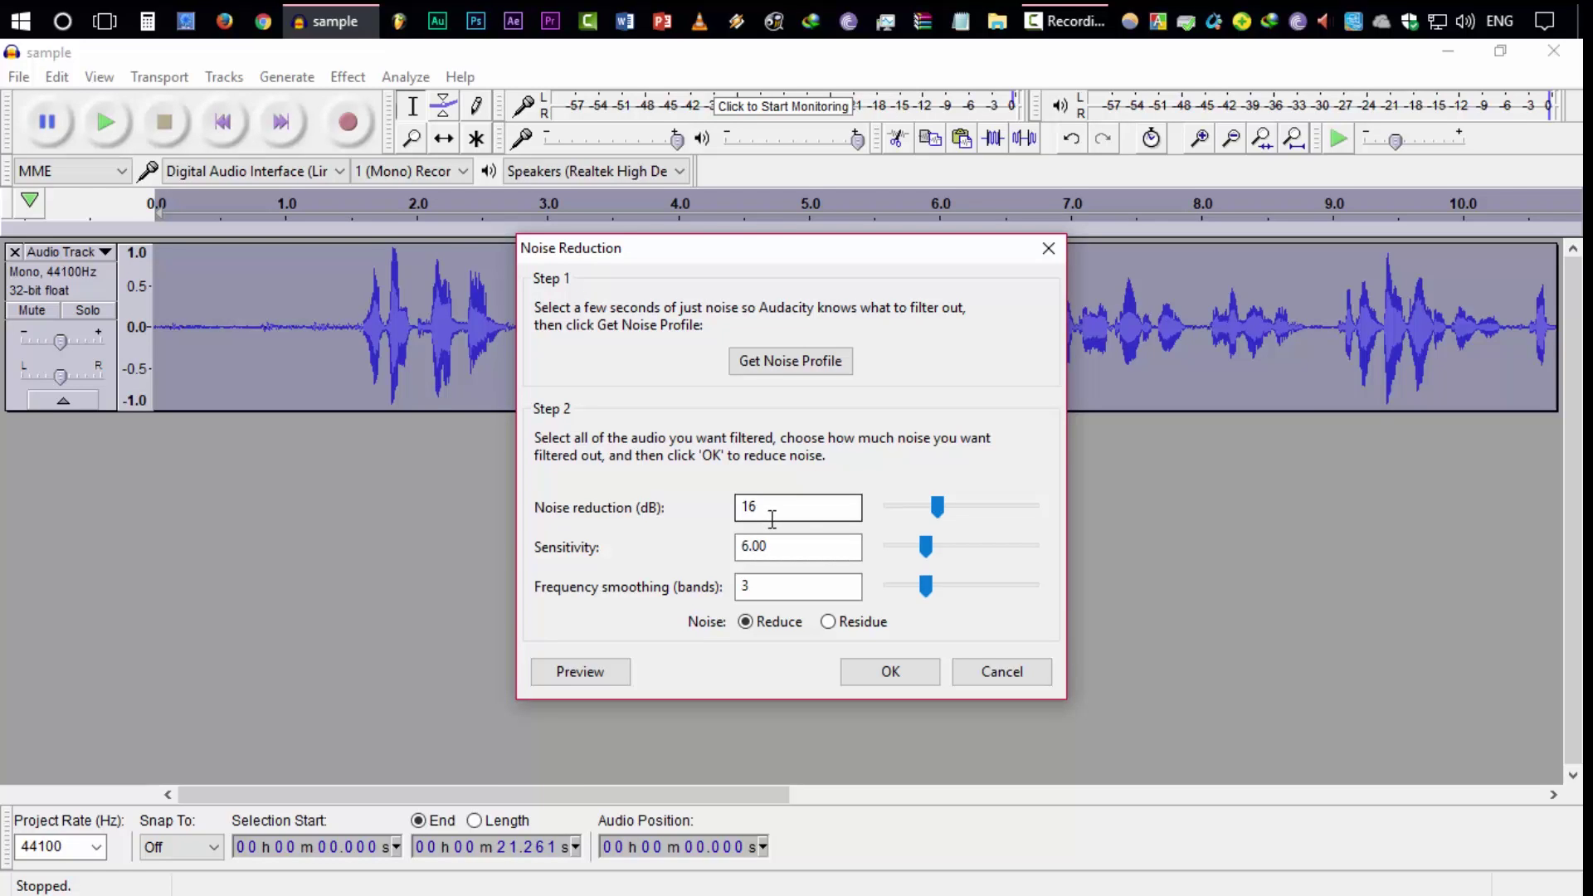
mouse_move(938, 506)
left_mouse_down()
mouse_move(1090, 523)
mouse_move(918, 507)
left_mouse_up()
double_click(788, 506)
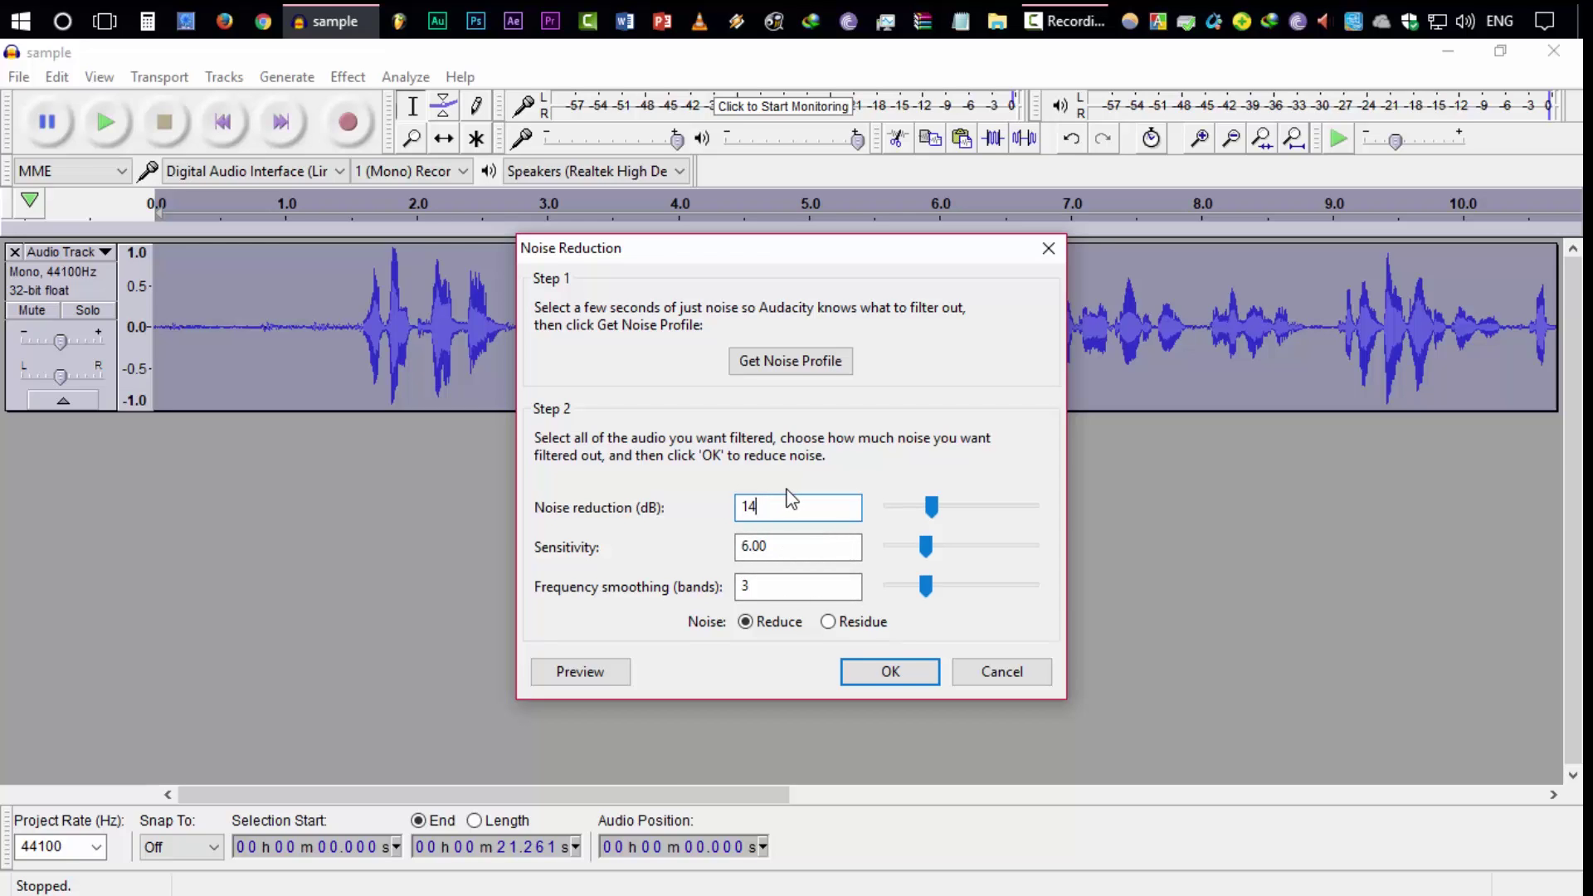
Step: Preview the noise reduction and apply it to the whole track with sensitivity 6.00 and frequency smoothing 3
left_click(611, 669)
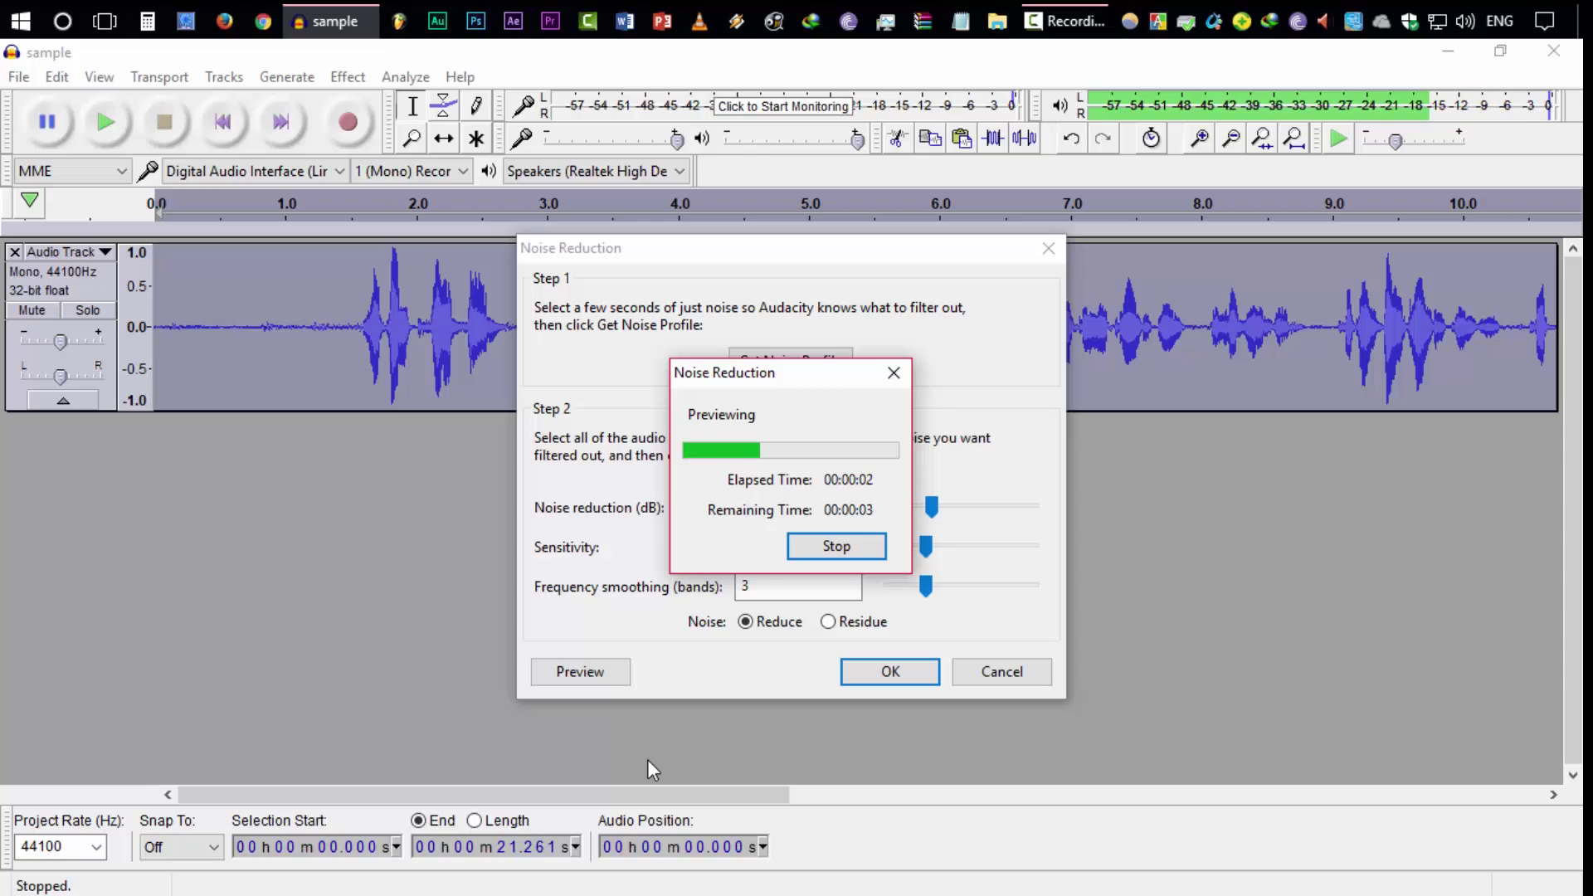
left_click(830, 546)
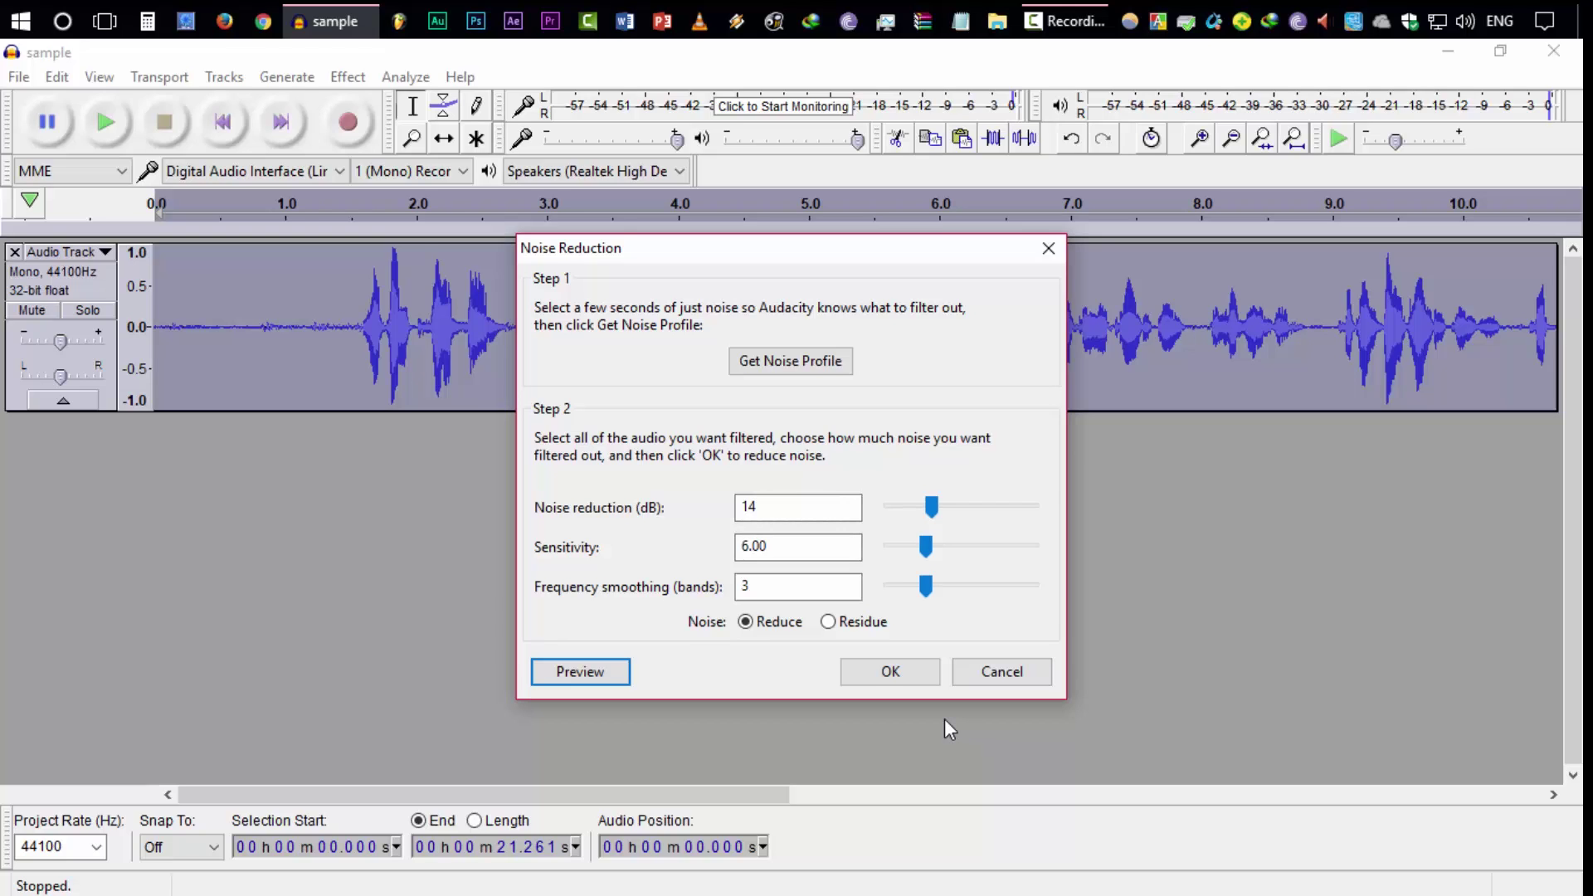
left_click(884, 674)
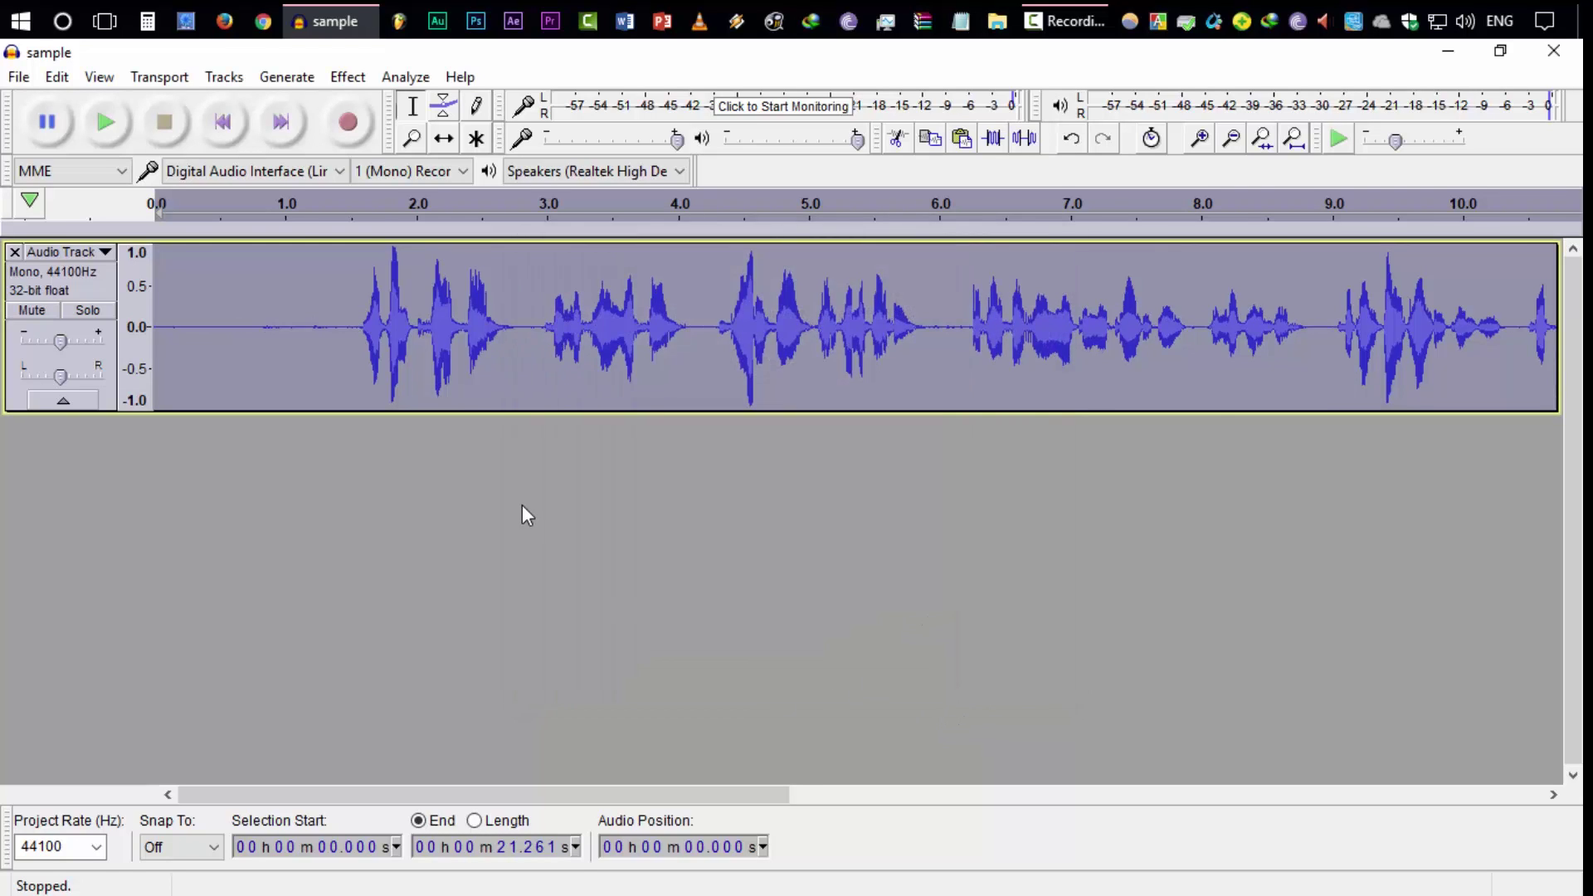
Step: Inspect the cleaned opening section and play the track from about 0.58 seconds to check the noise reduction
left_click(310, 351)
left_click_drag(251, 337, 354, 338)
left_click(285, 340)
left_click(102, 125)
left_click(340, 338)
left_click(231, 336)
left_click(106, 123)
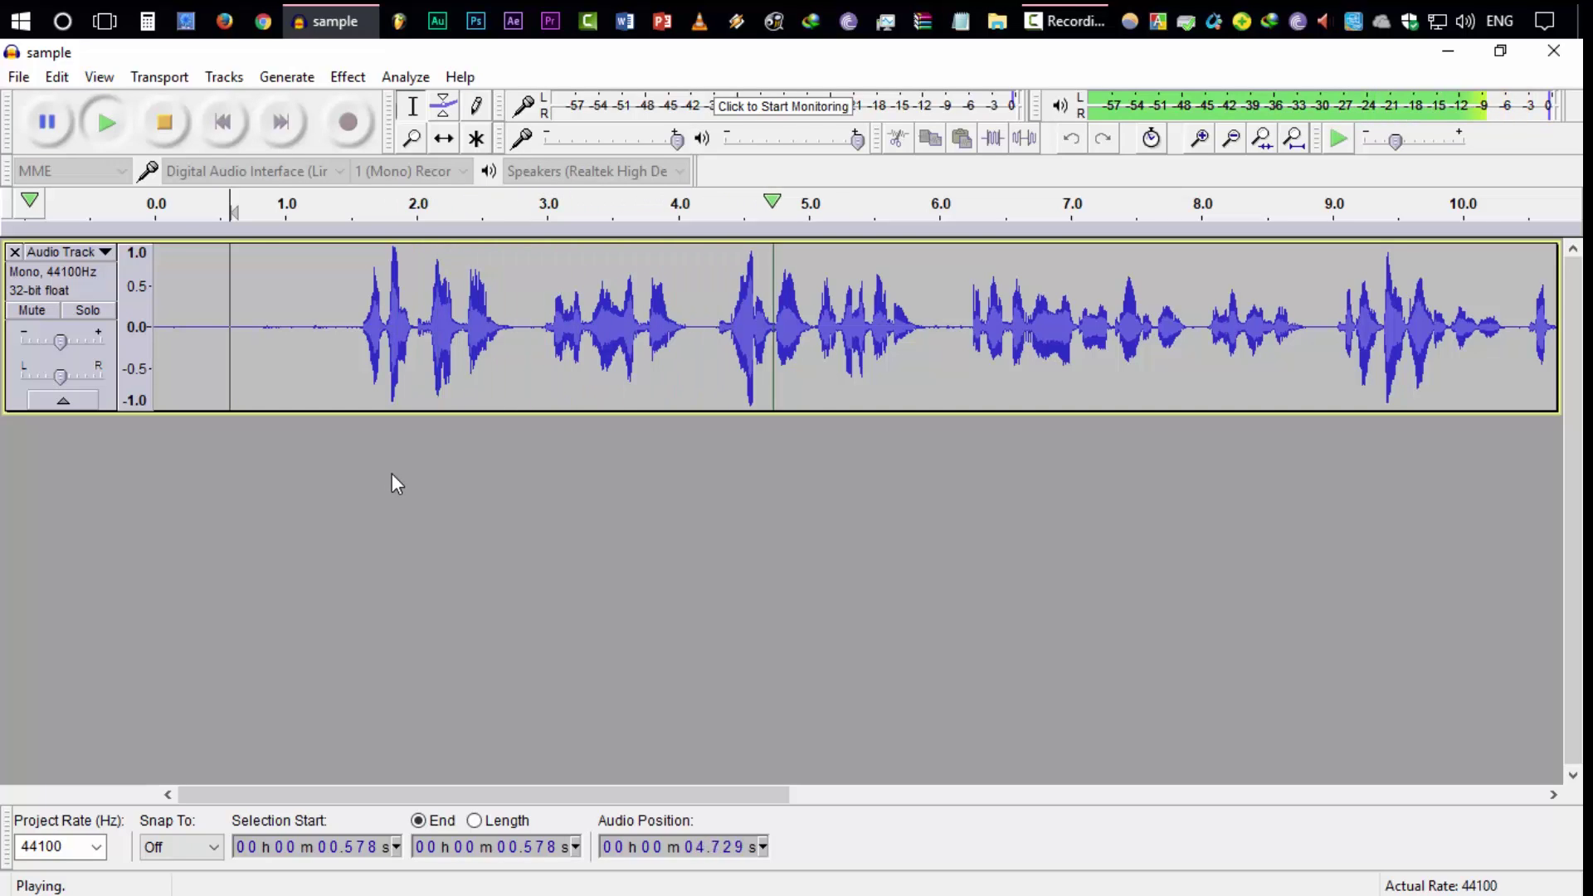
left_click(164, 123)
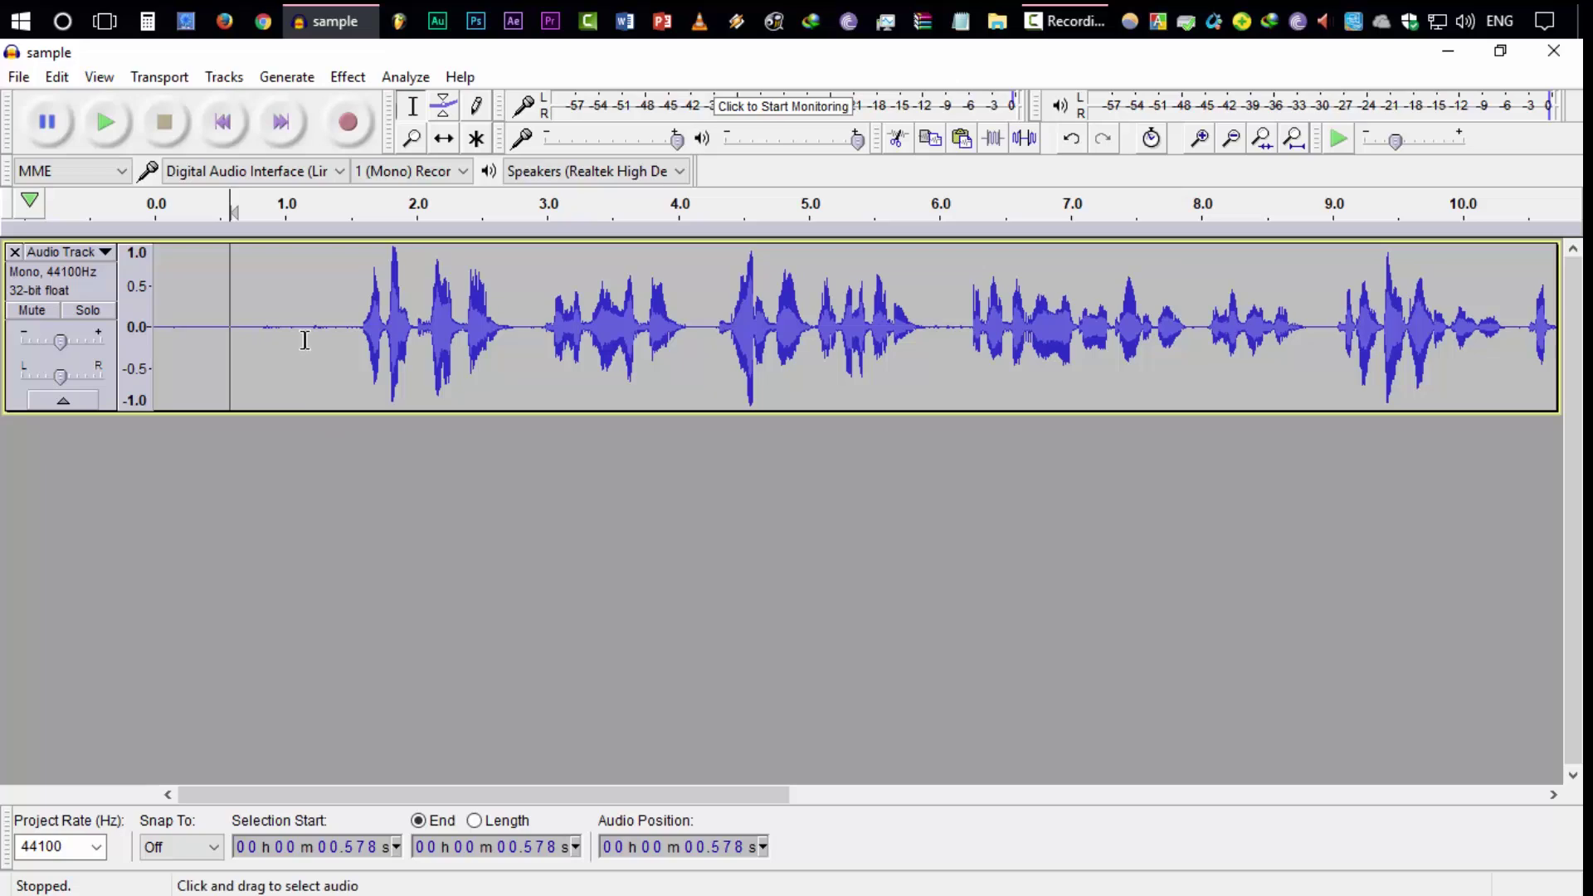
Step: Check the residual noise between about 0.73 and 1.40 seconds and reapply Noise Reduction to the entire track
left_click_drag(338, 344, 259, 346)
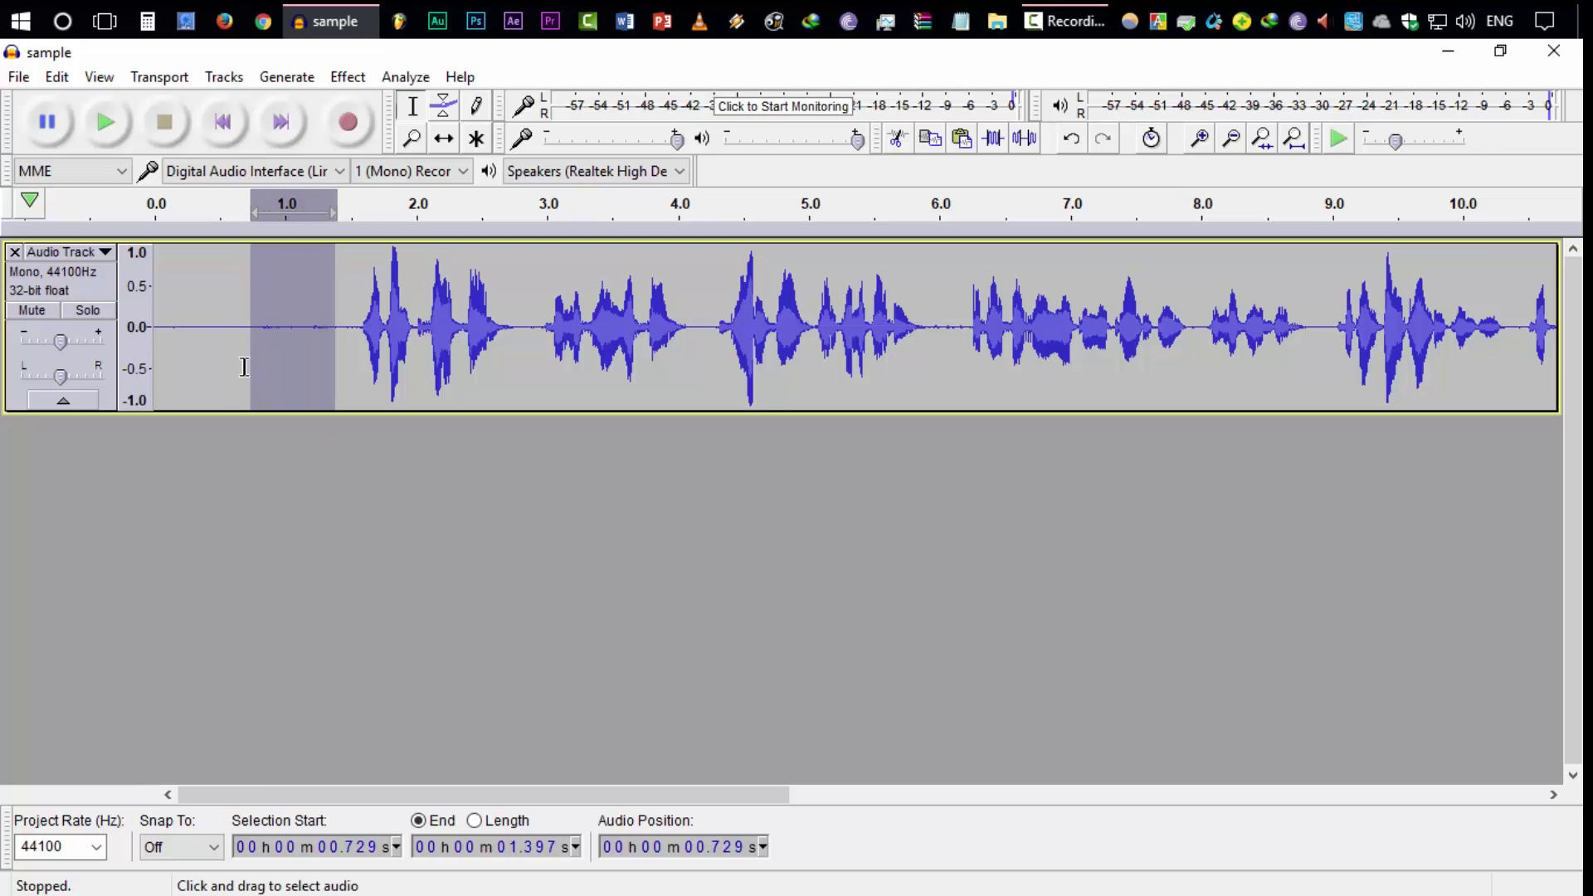
left_click(246, 360)
key("ctrl+a")
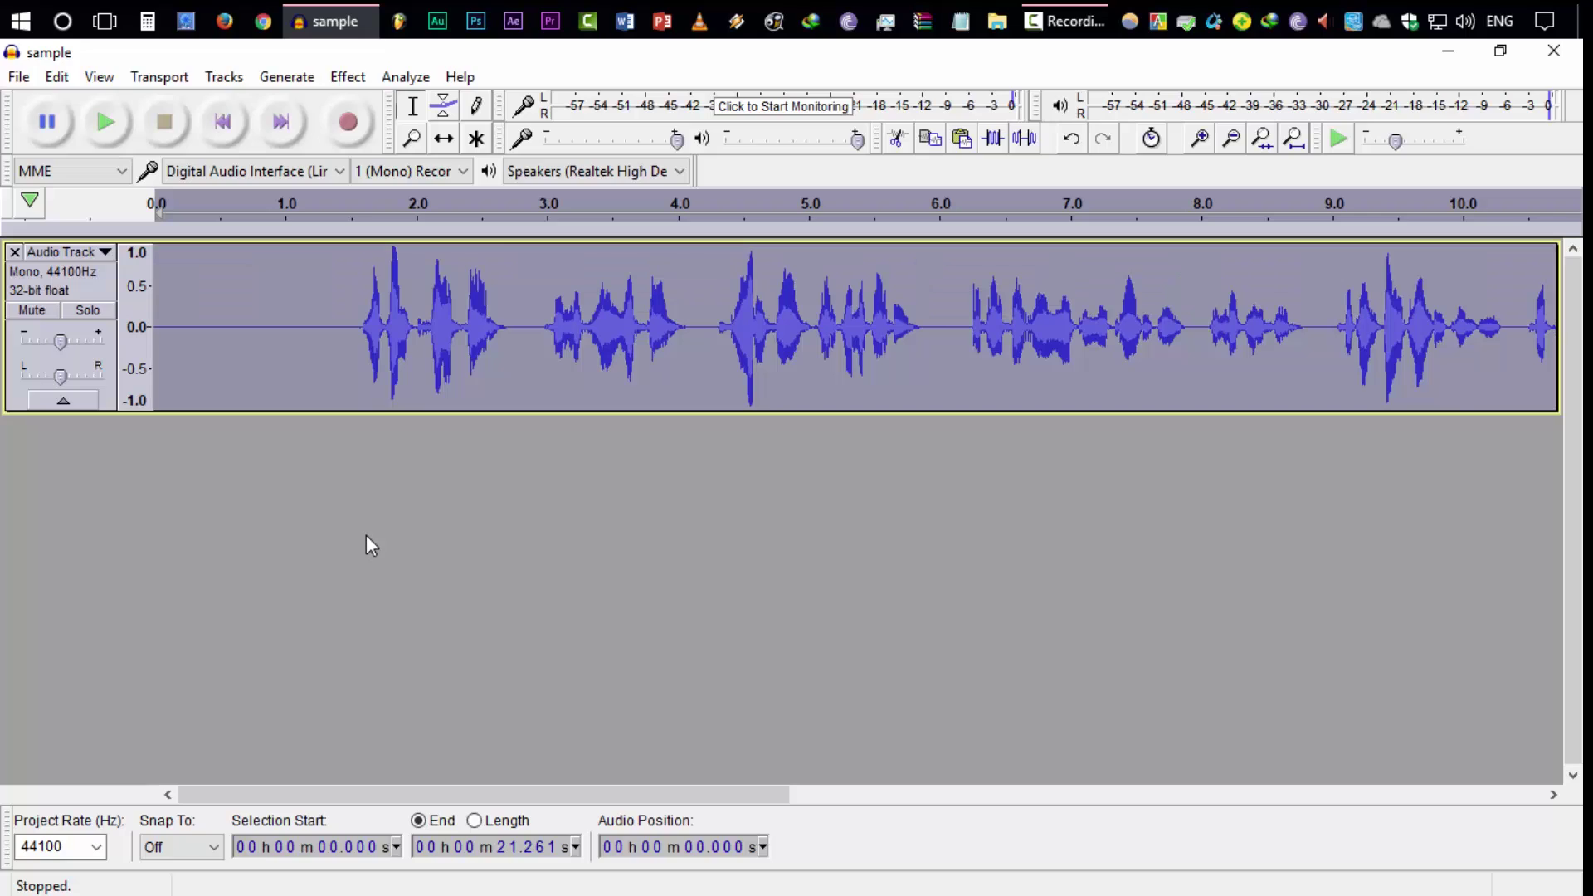
Step: Inspect the opening section from about 0.80 to 1.34 seconds and play the track from about 0.52 seconds
left_click_drag(261, 342, 331, 345)
left_click(399, 515)
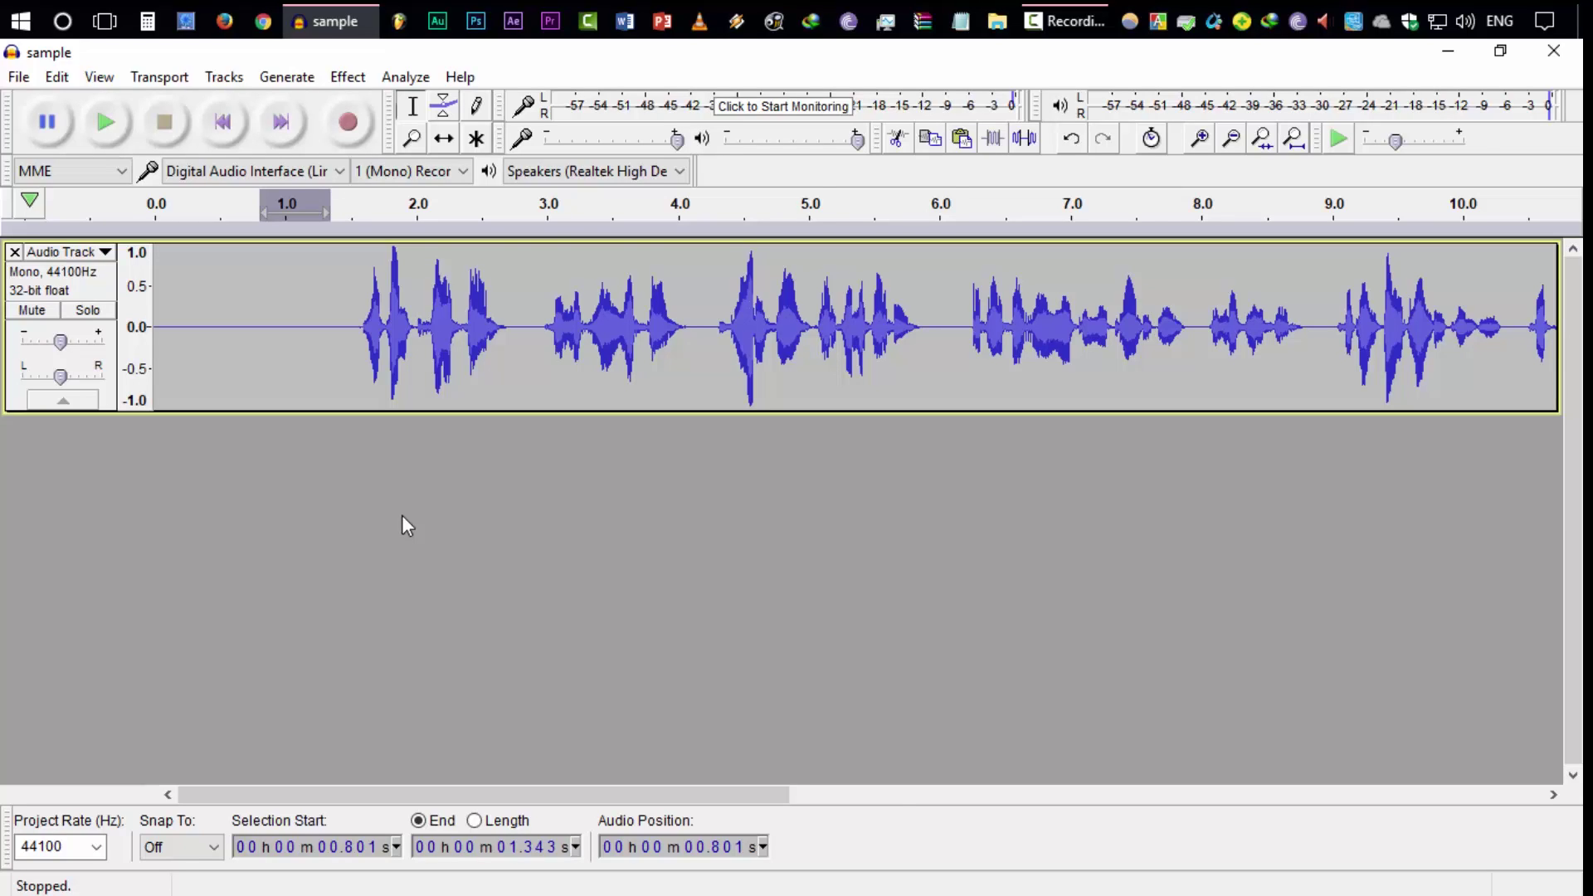
left_click(223, 342)
key("space")
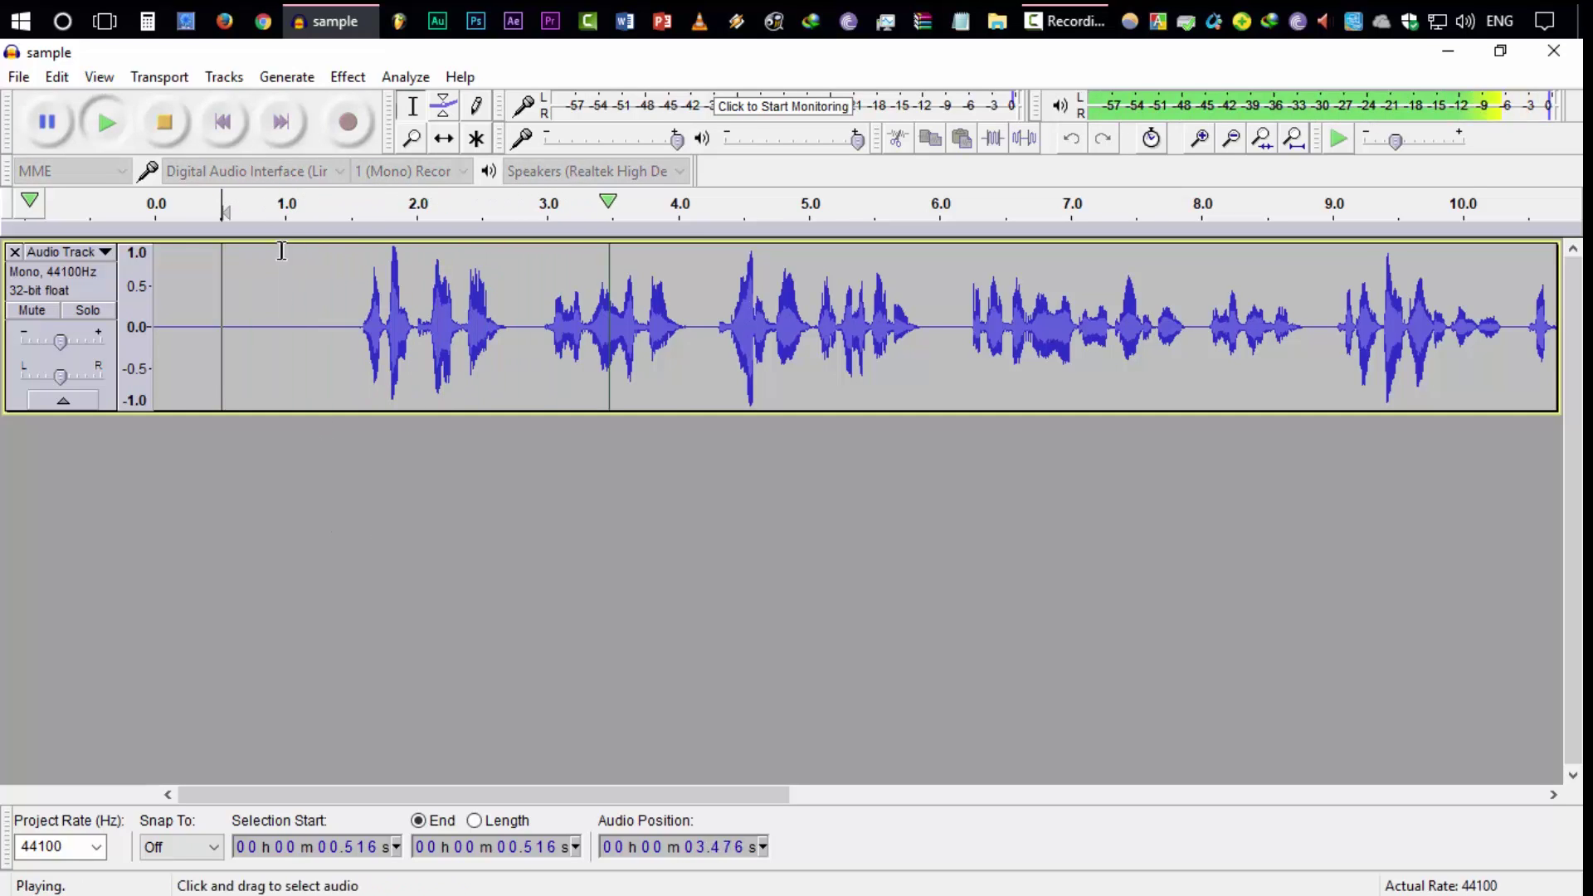
left_click(165, 122)
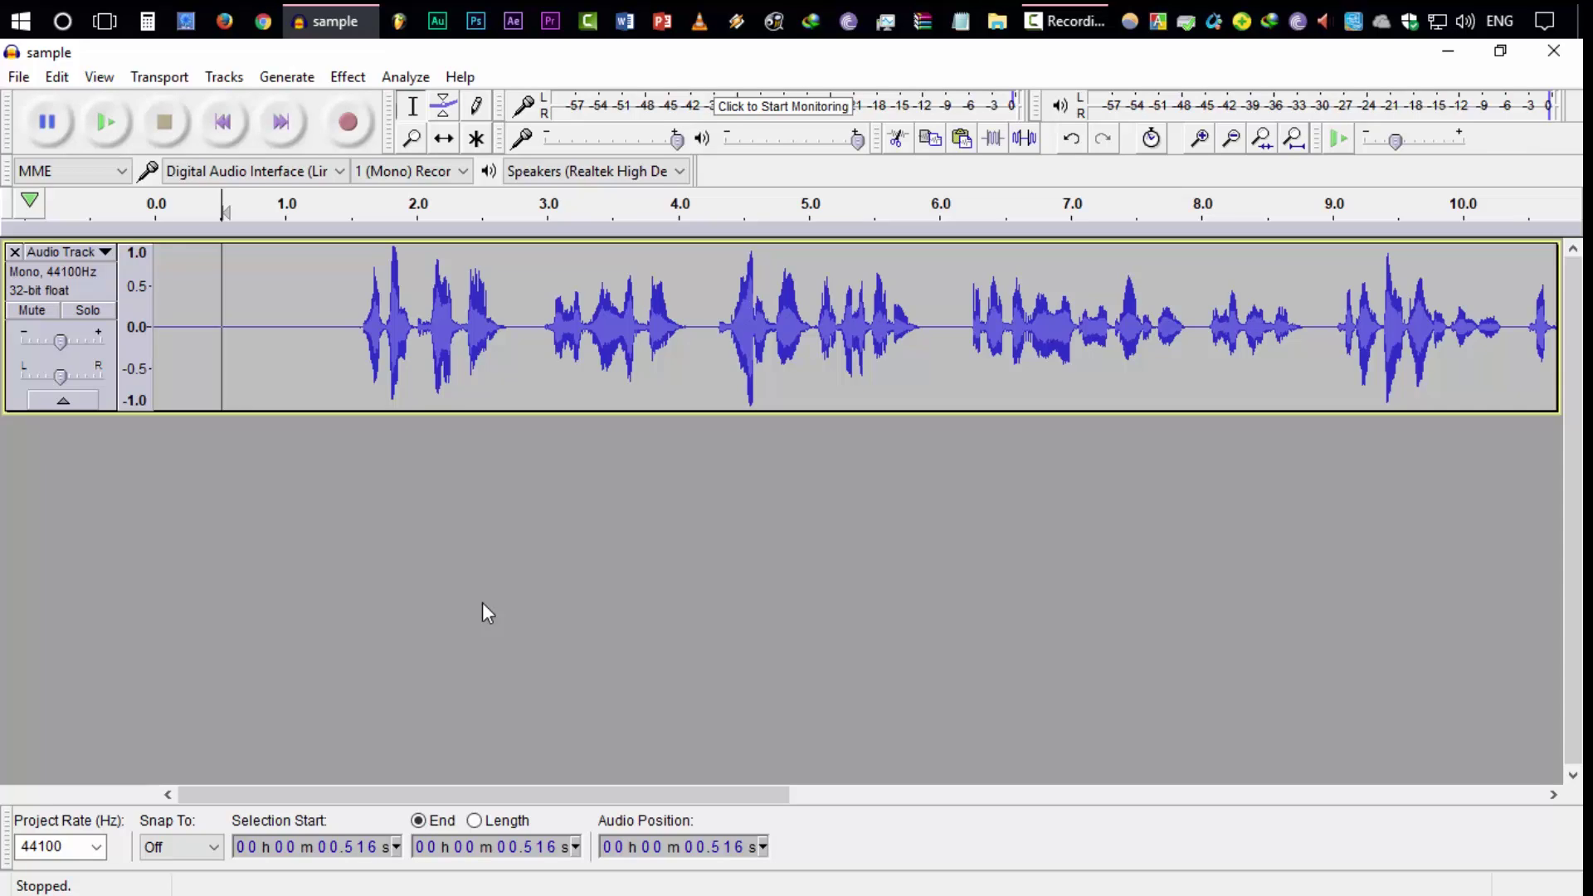
Step: Undo the second noise reduction and clear the selection by placing the cursor at about 1.29 seconds
key("ctrl+a")
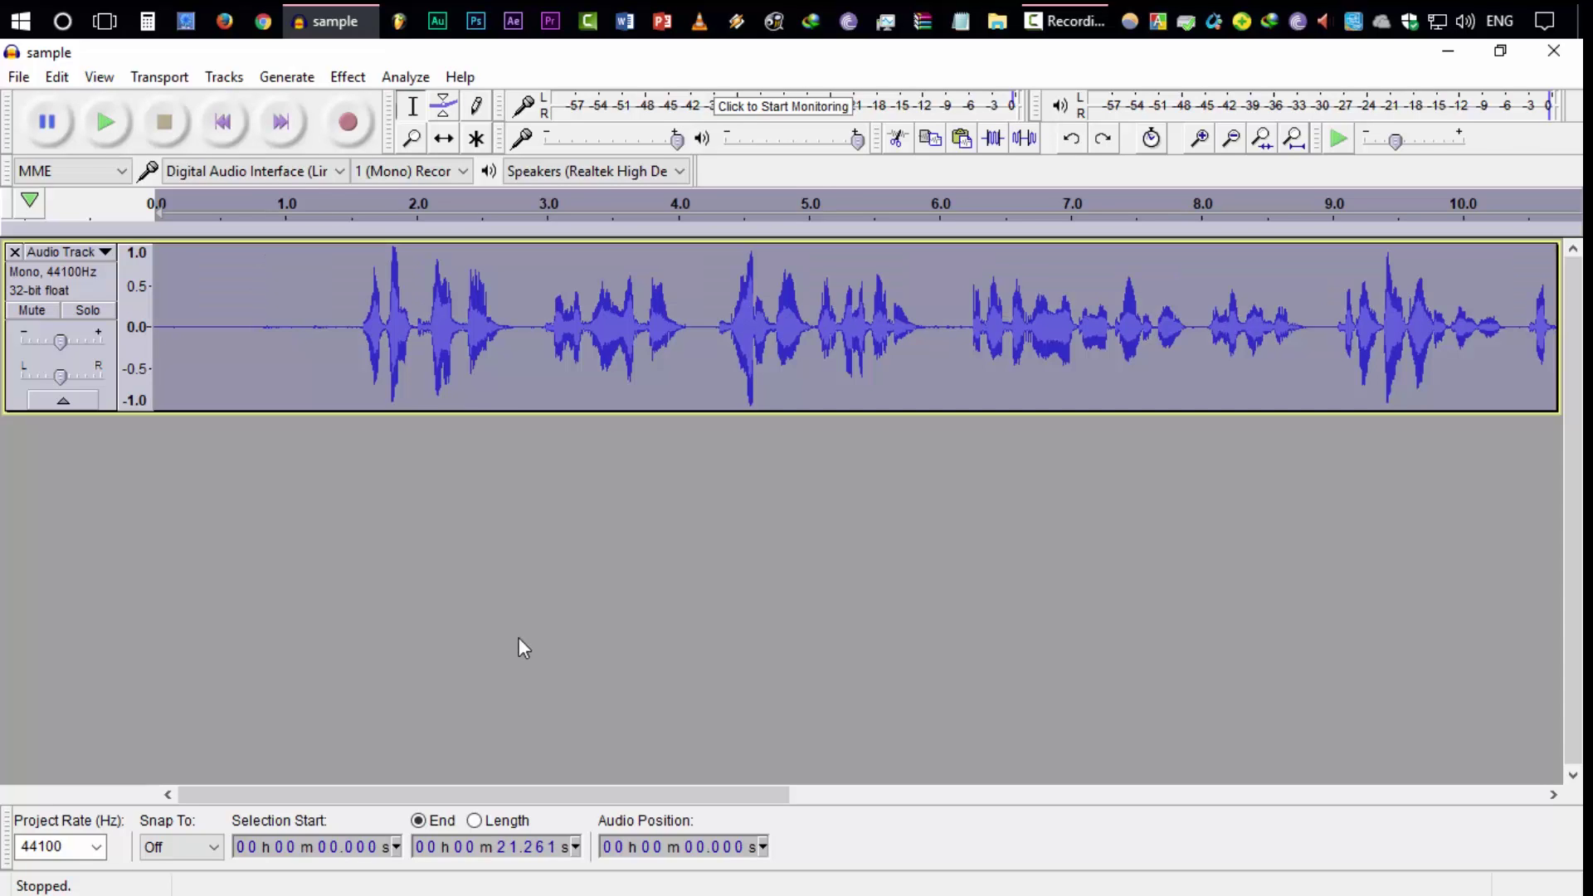
left_click(323, 342)
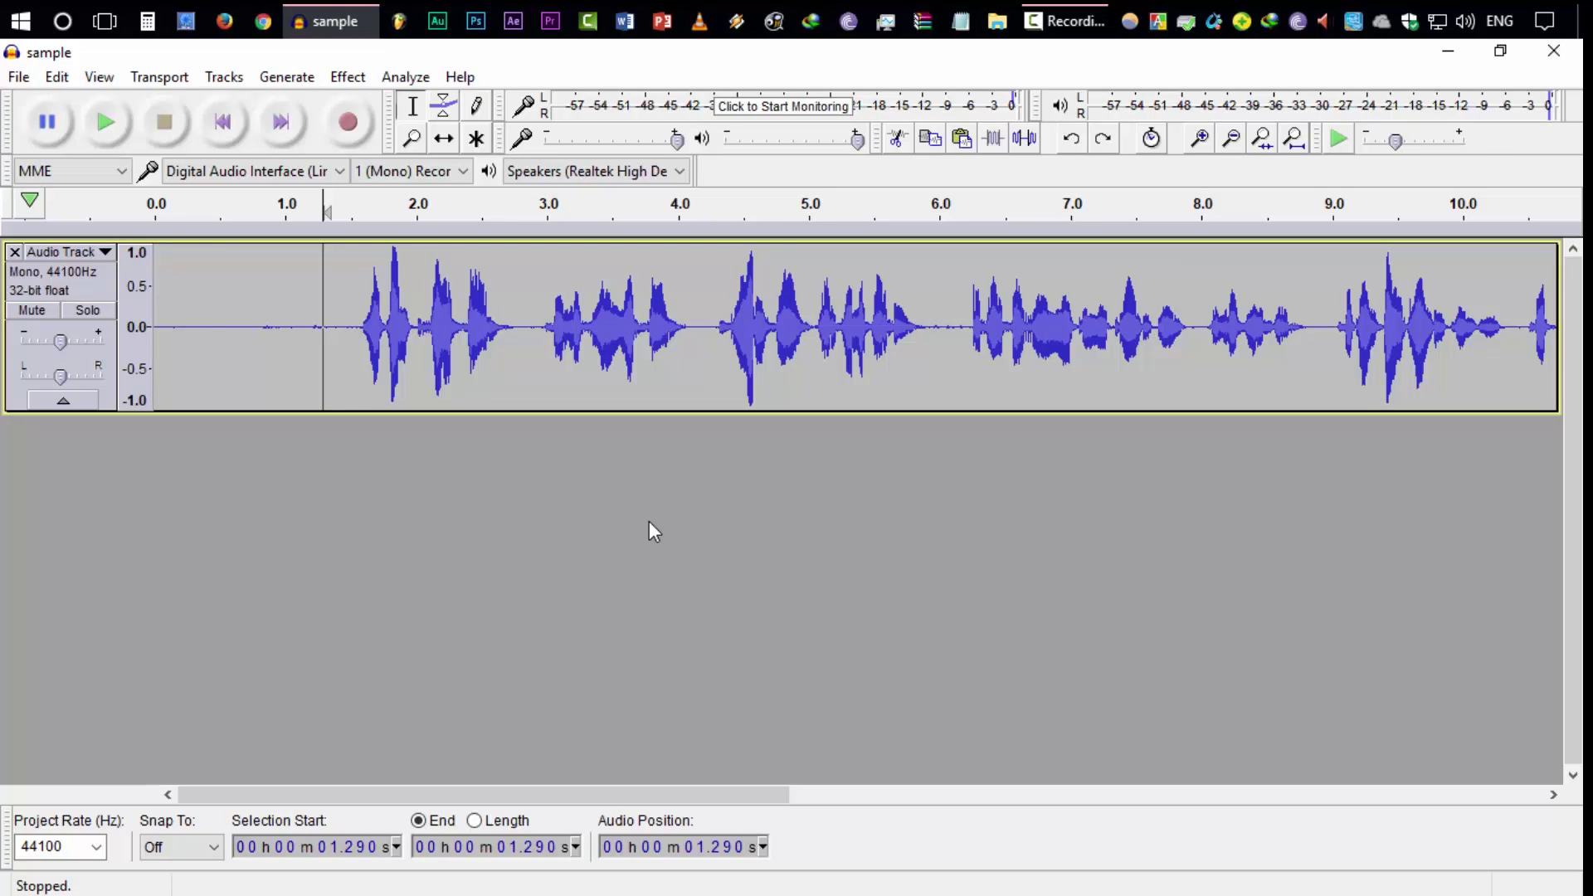
Step: Start exporting the audio to the Desktop in WAV (Microsoft) 32-bit float PCM format
left_click(20, 78)
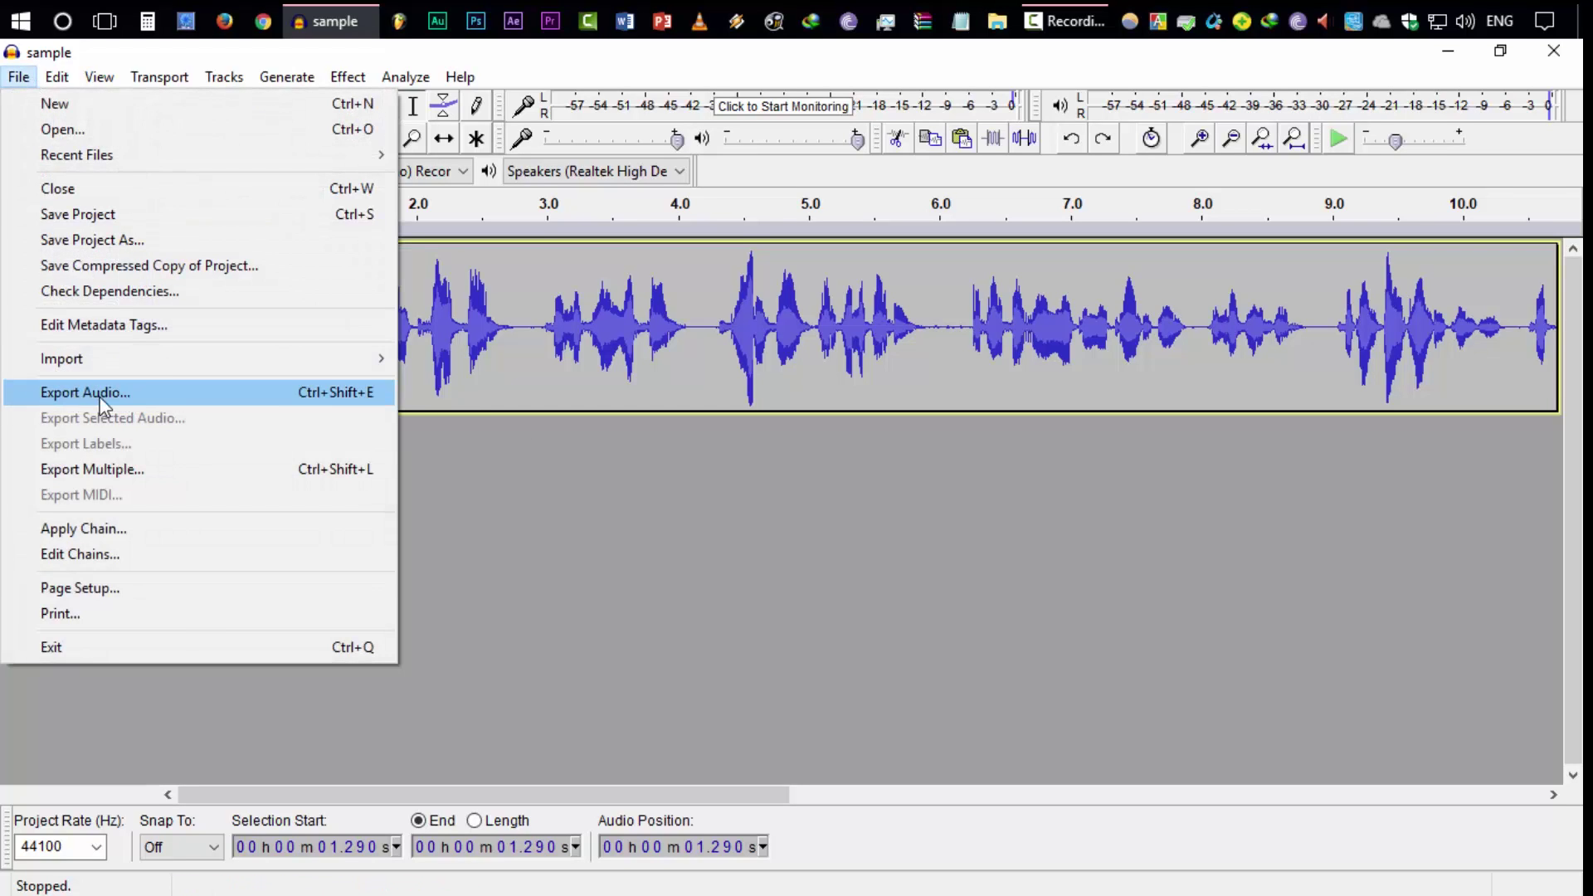
left_click(101, 396)
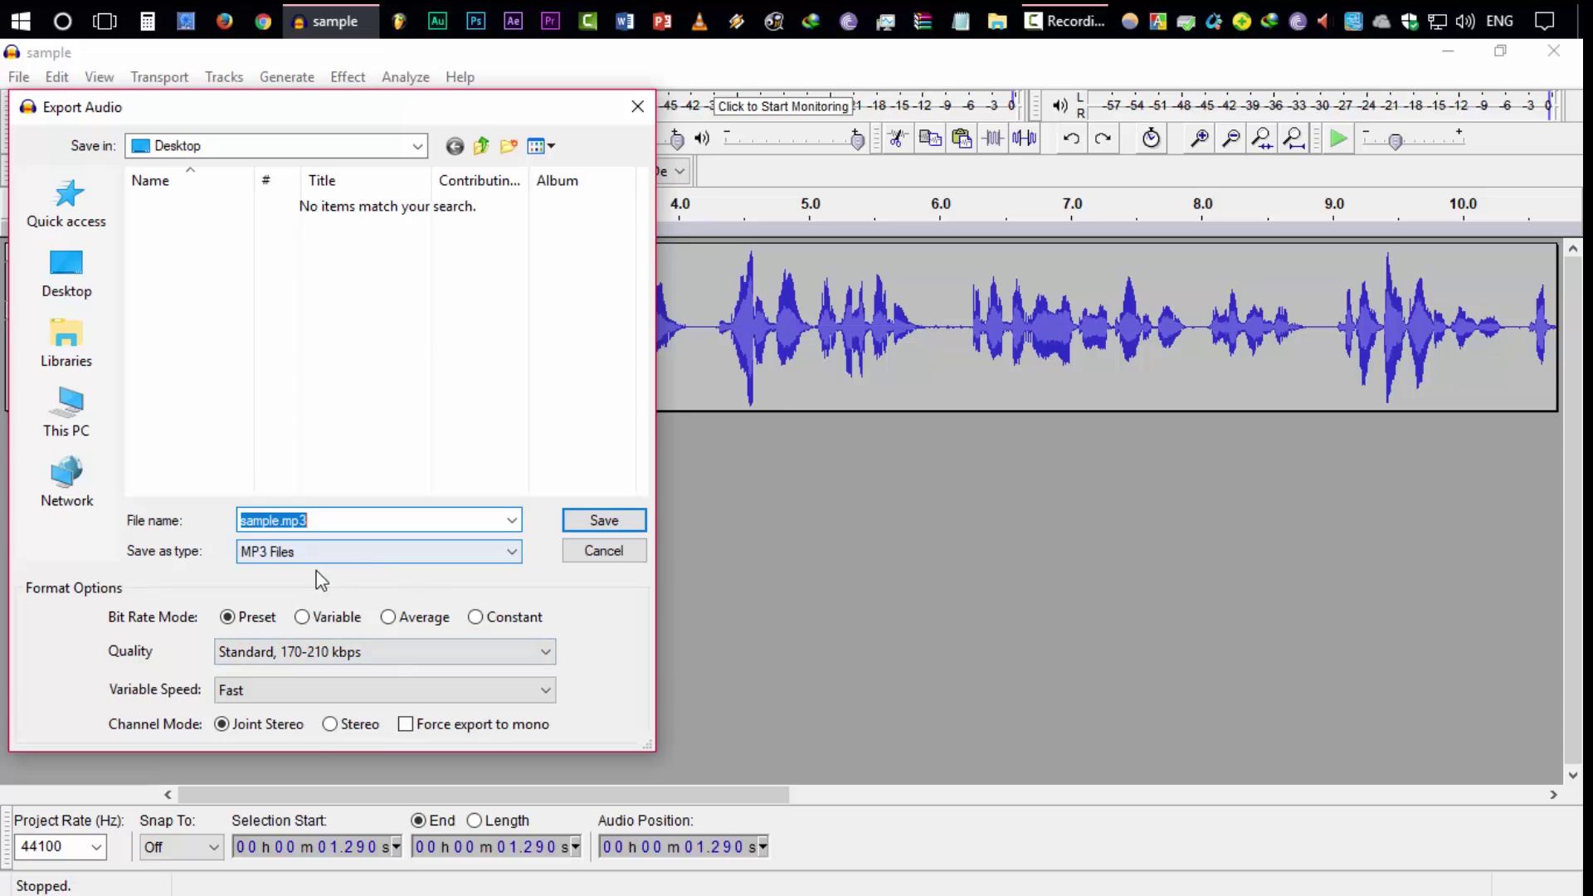
left_click(85, 281)
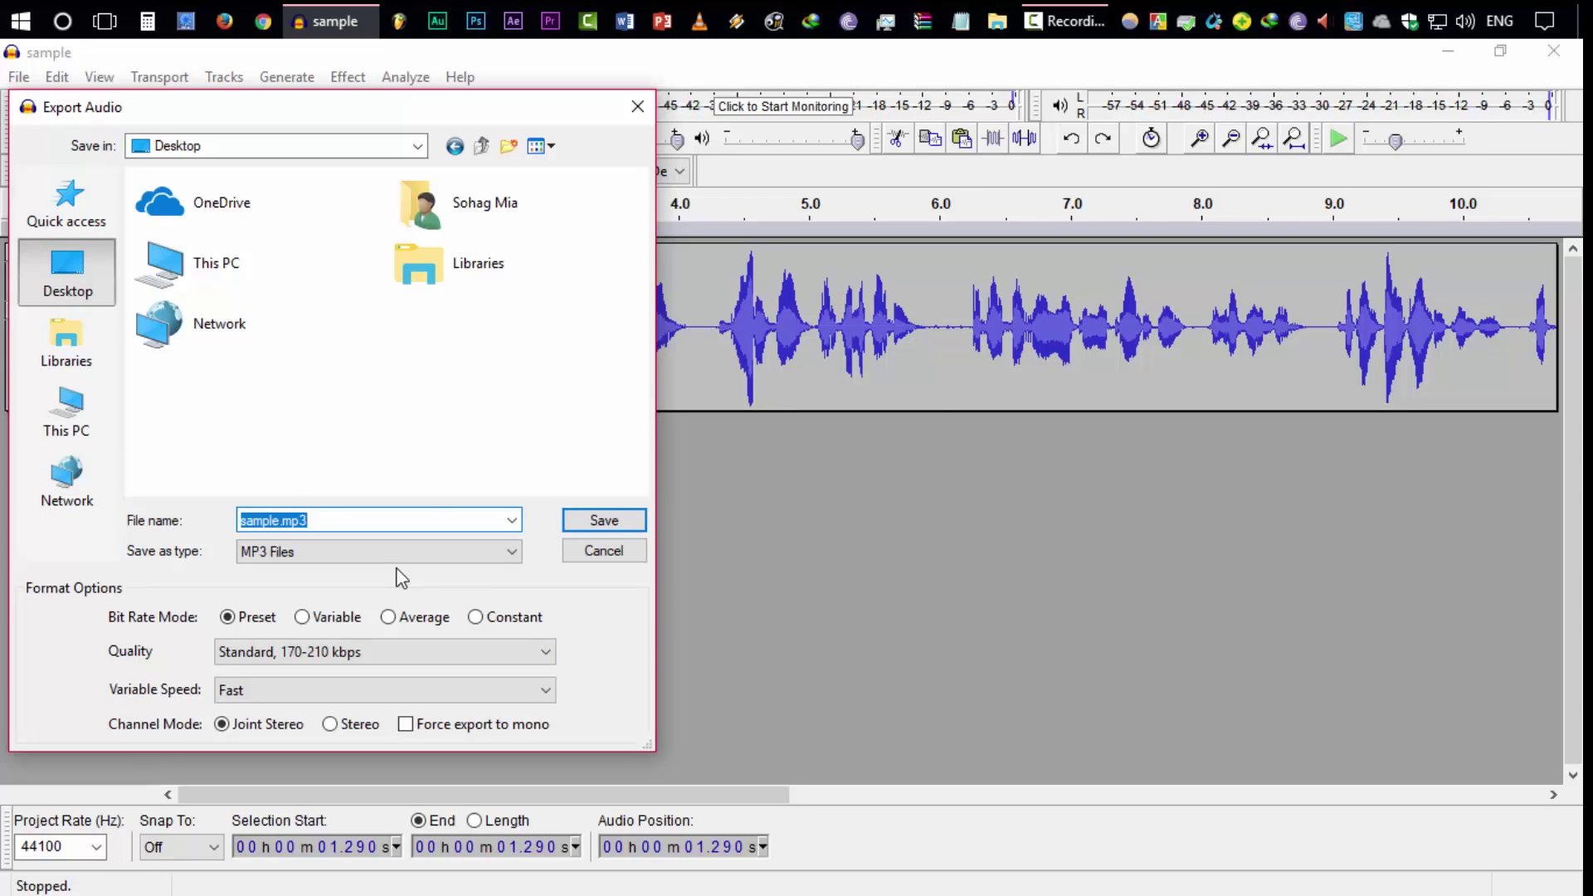
left_click(352, 553)
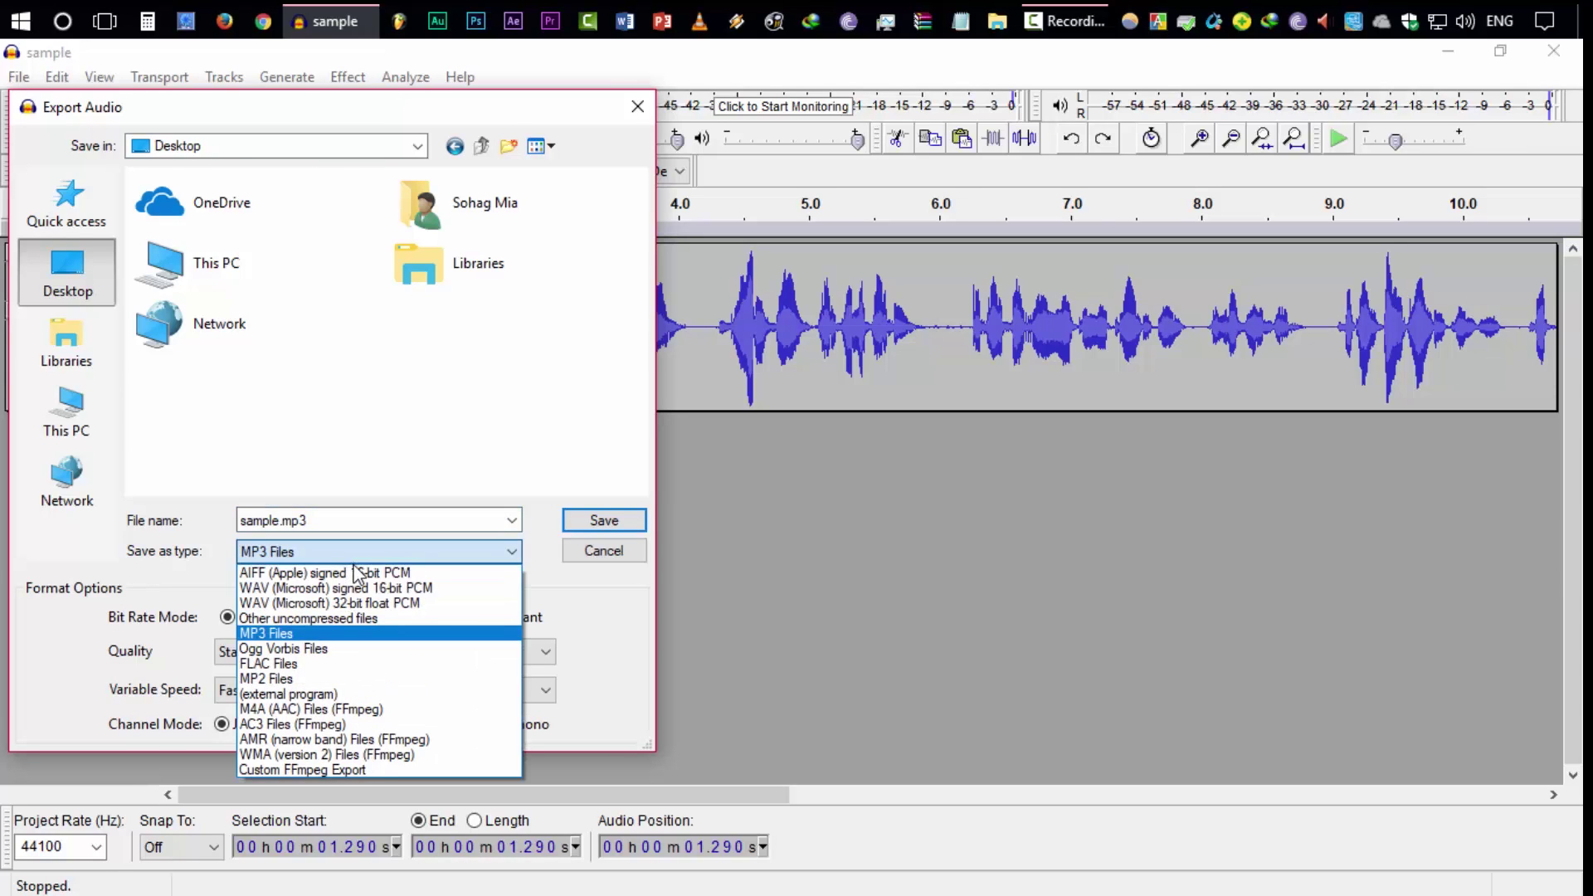
left_click(398, 603)
Step: Name the export audio.wav, save it with blank metadata tags, and show the desktop
left_click(291, 522)
left_click_drag(283, 522, 182, 509)
type("audio")
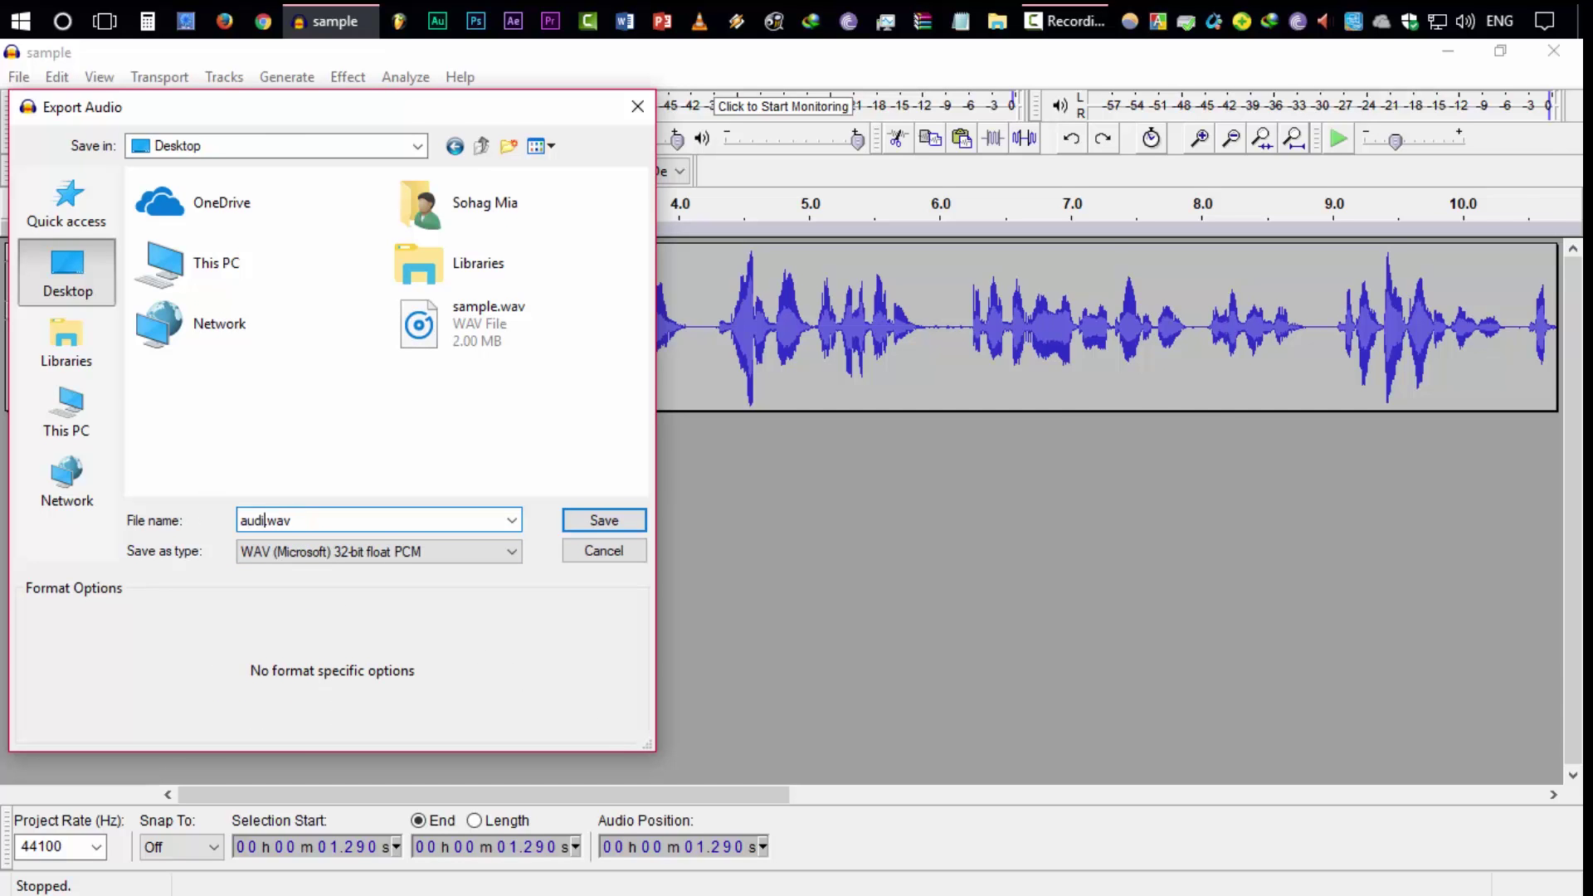
key("Return")
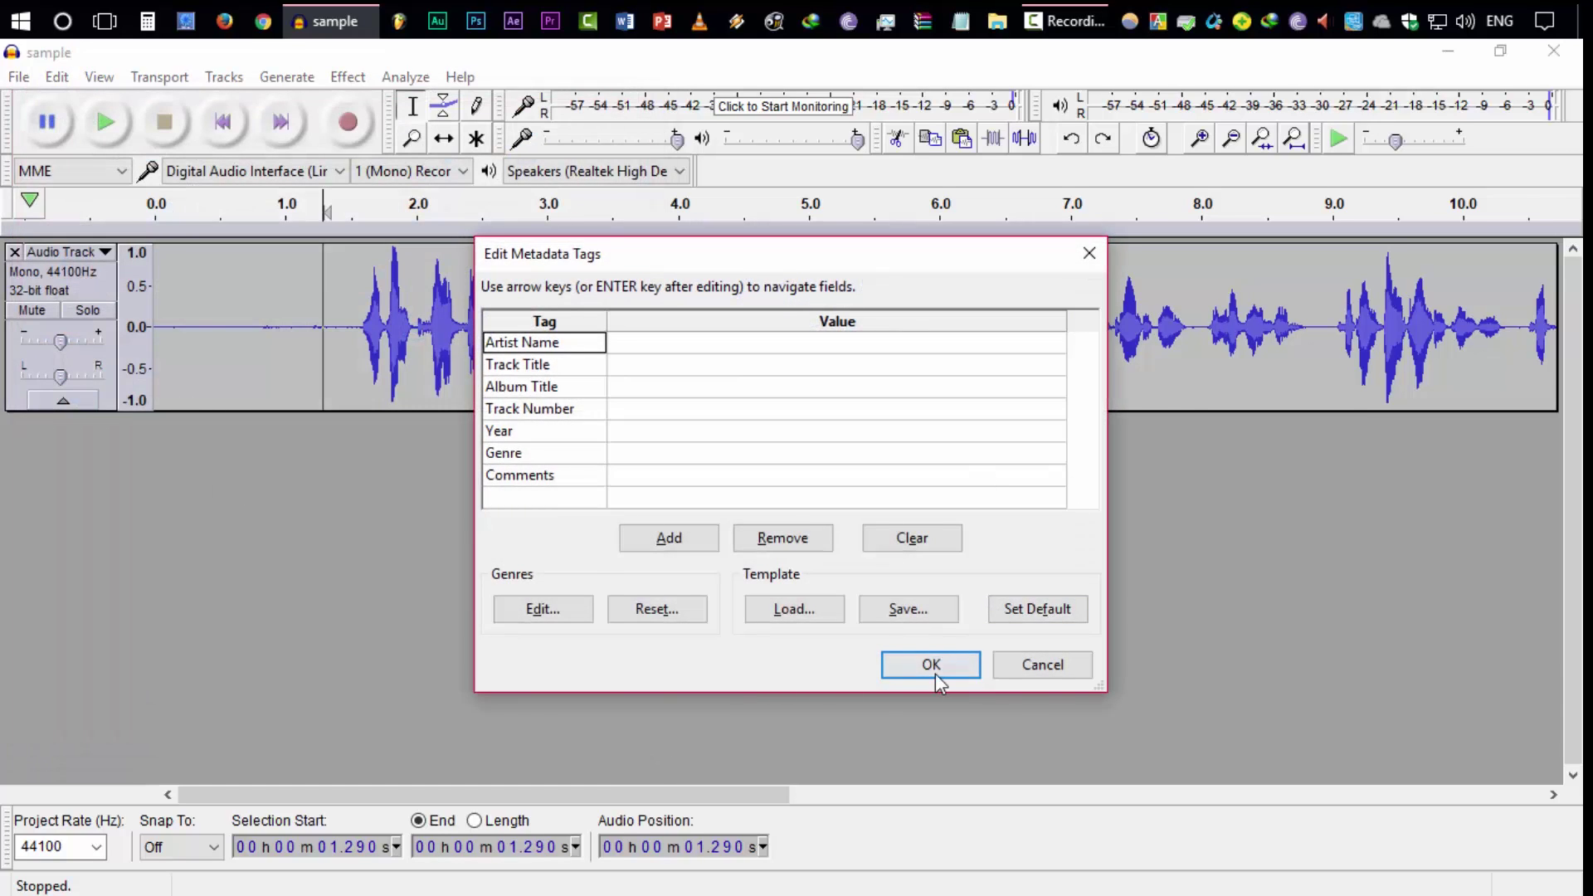
left_click(933, 668)
key("super+d")
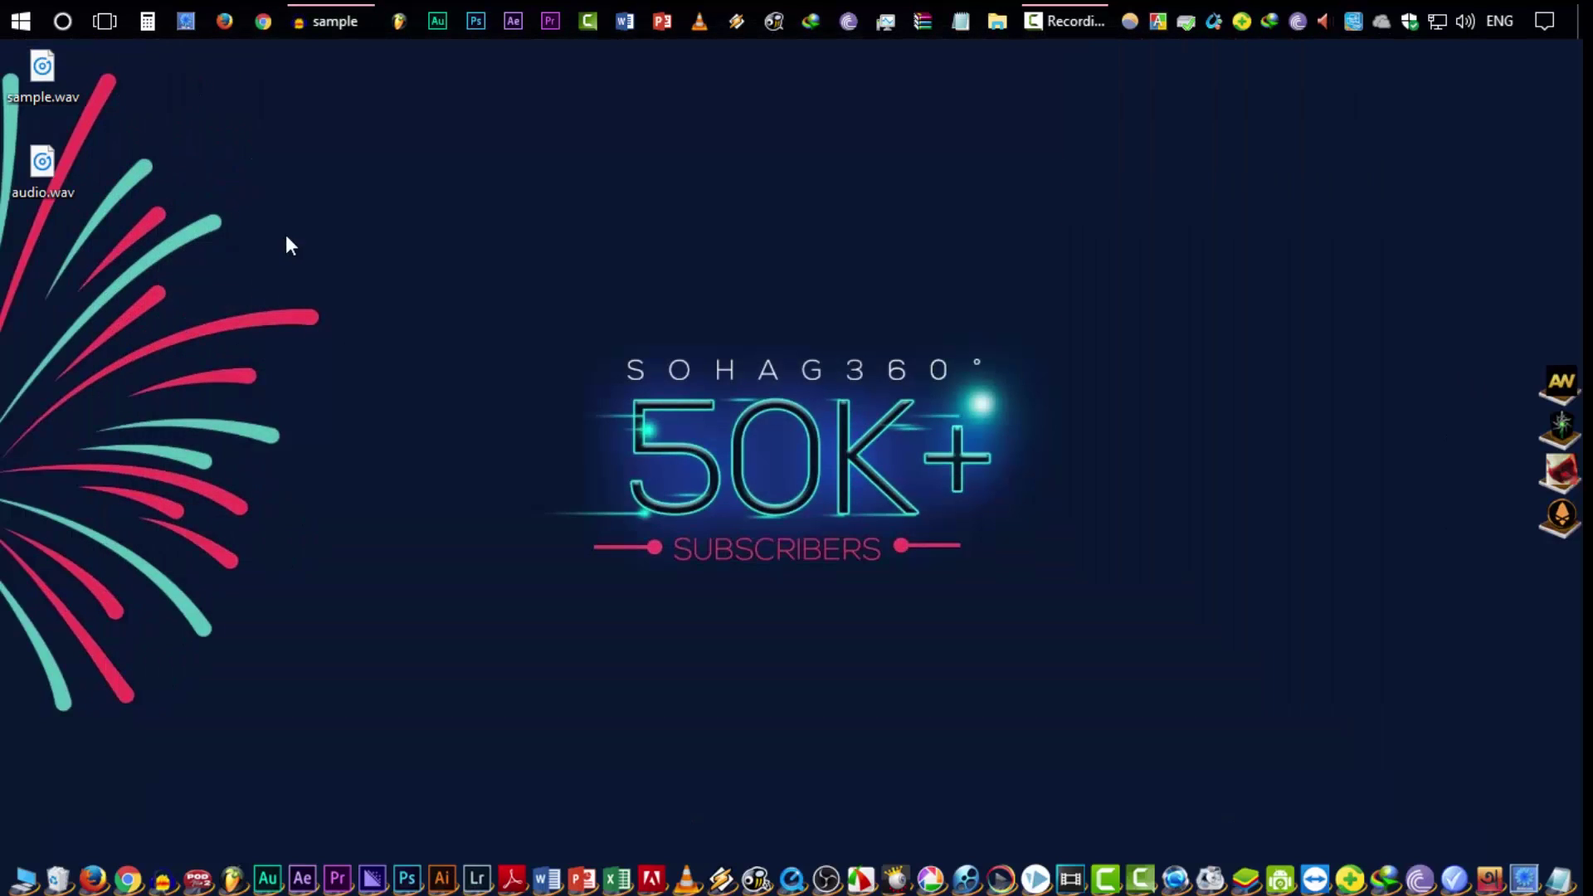
Step: Return to Audacity and start a second audio export to the Desktop in MP3 Files format
left_click(342, 20)
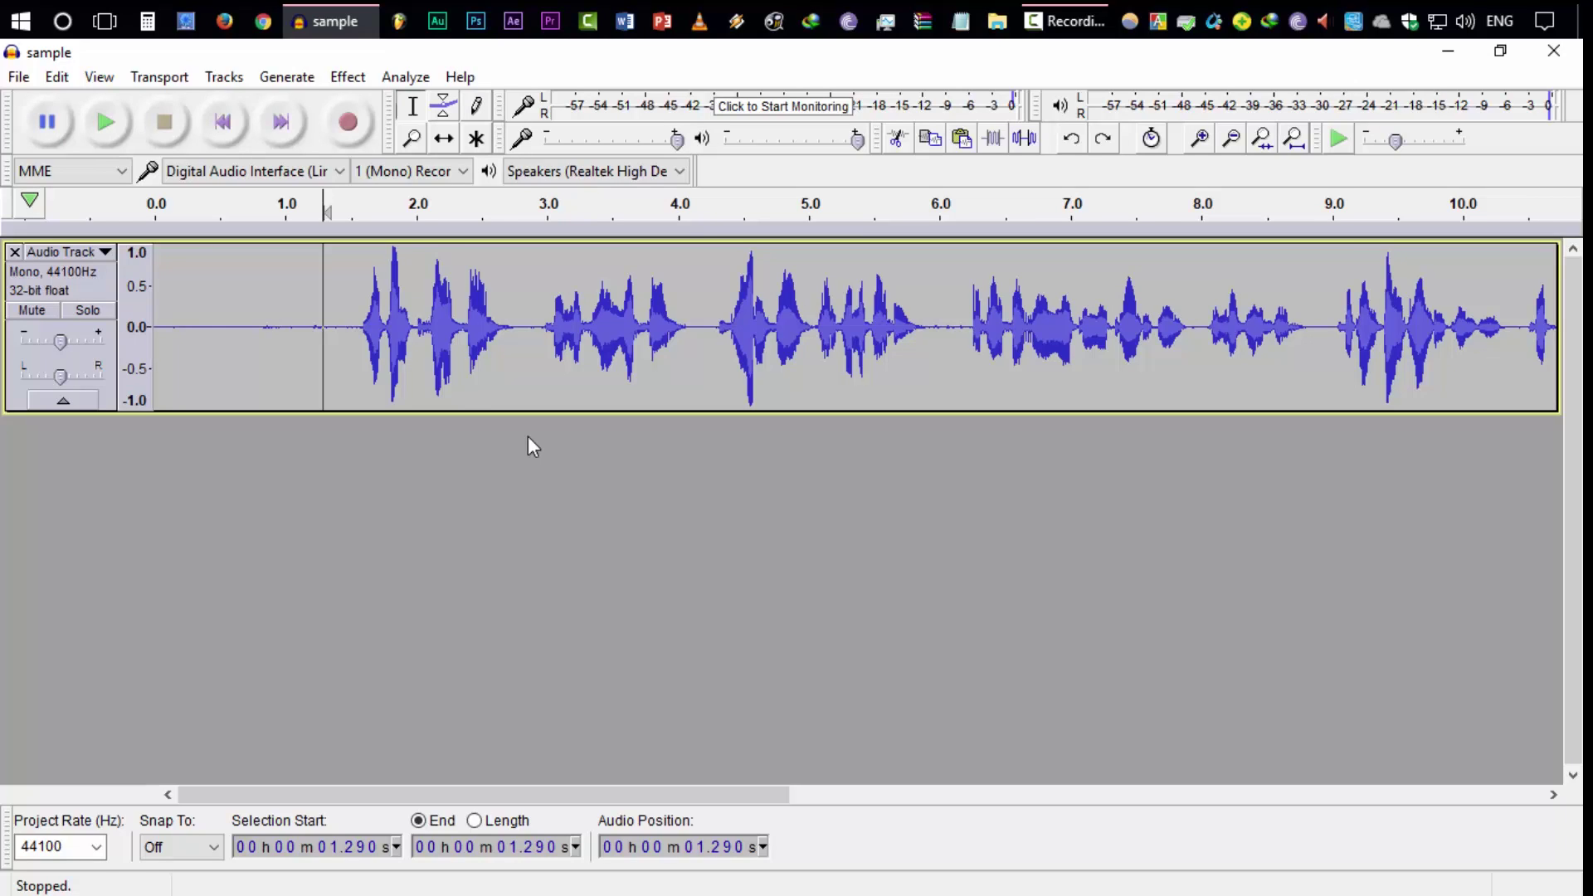
left_click(19, 76)
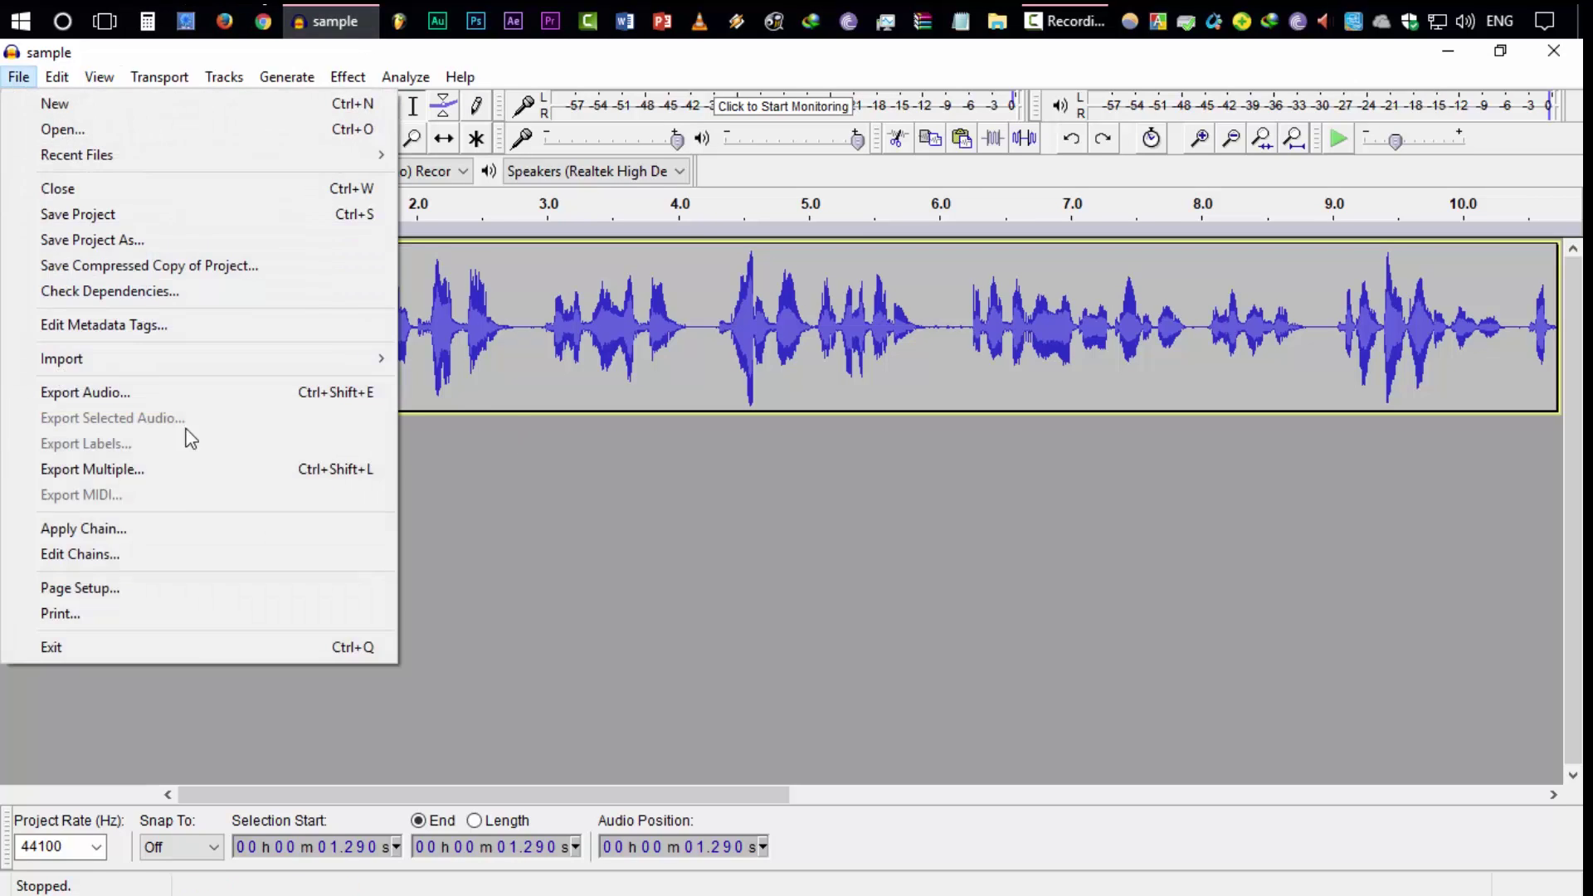
left_click(164, 393)
left_click(390, 552)
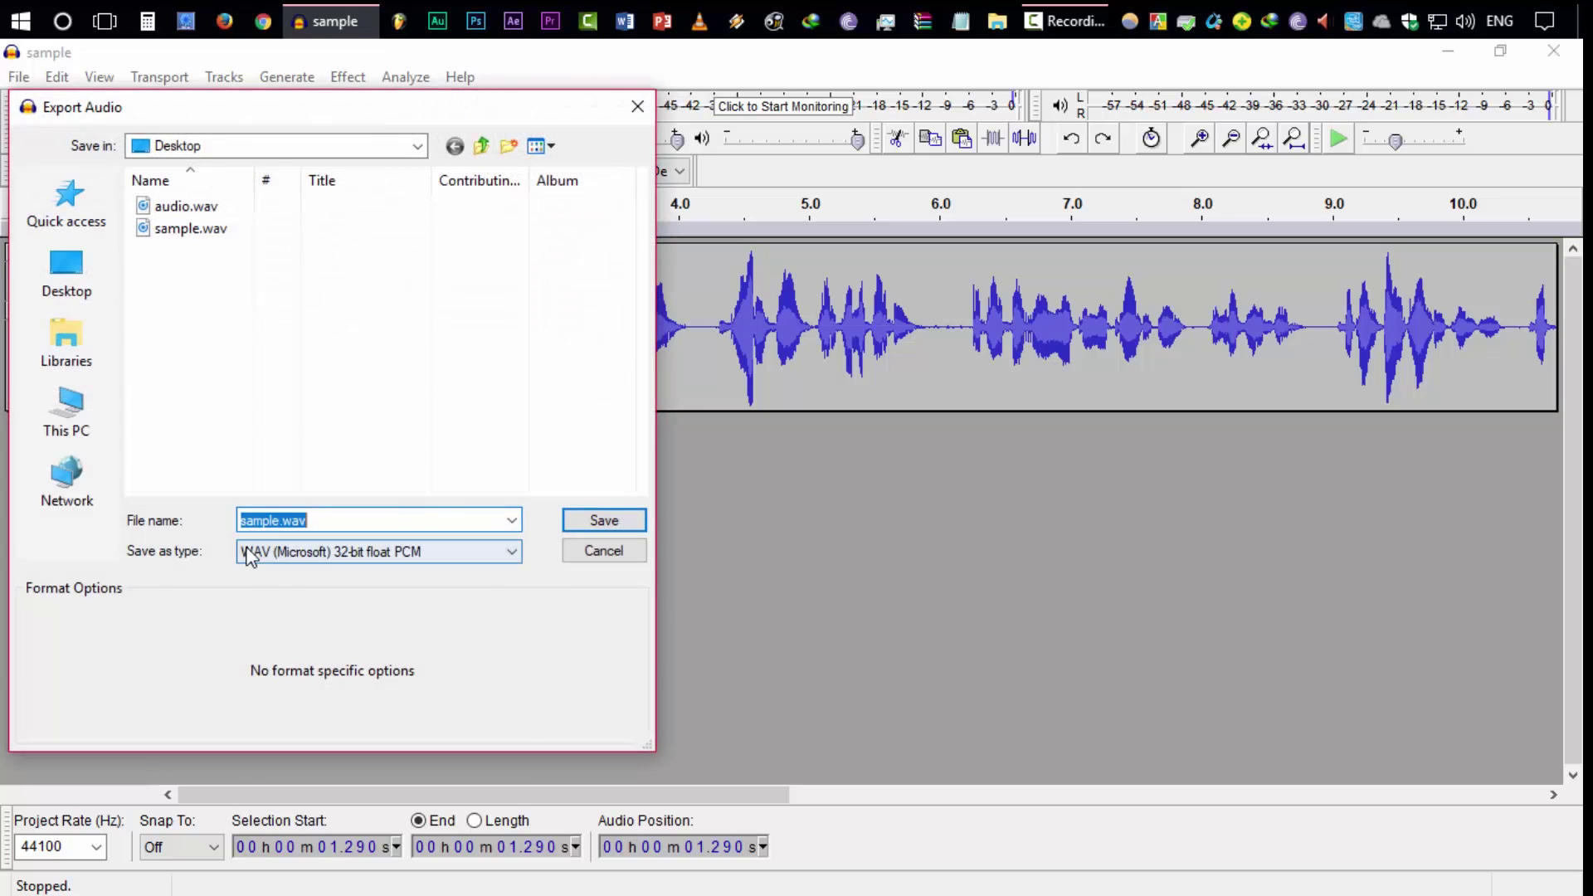
left_click(323, 634)
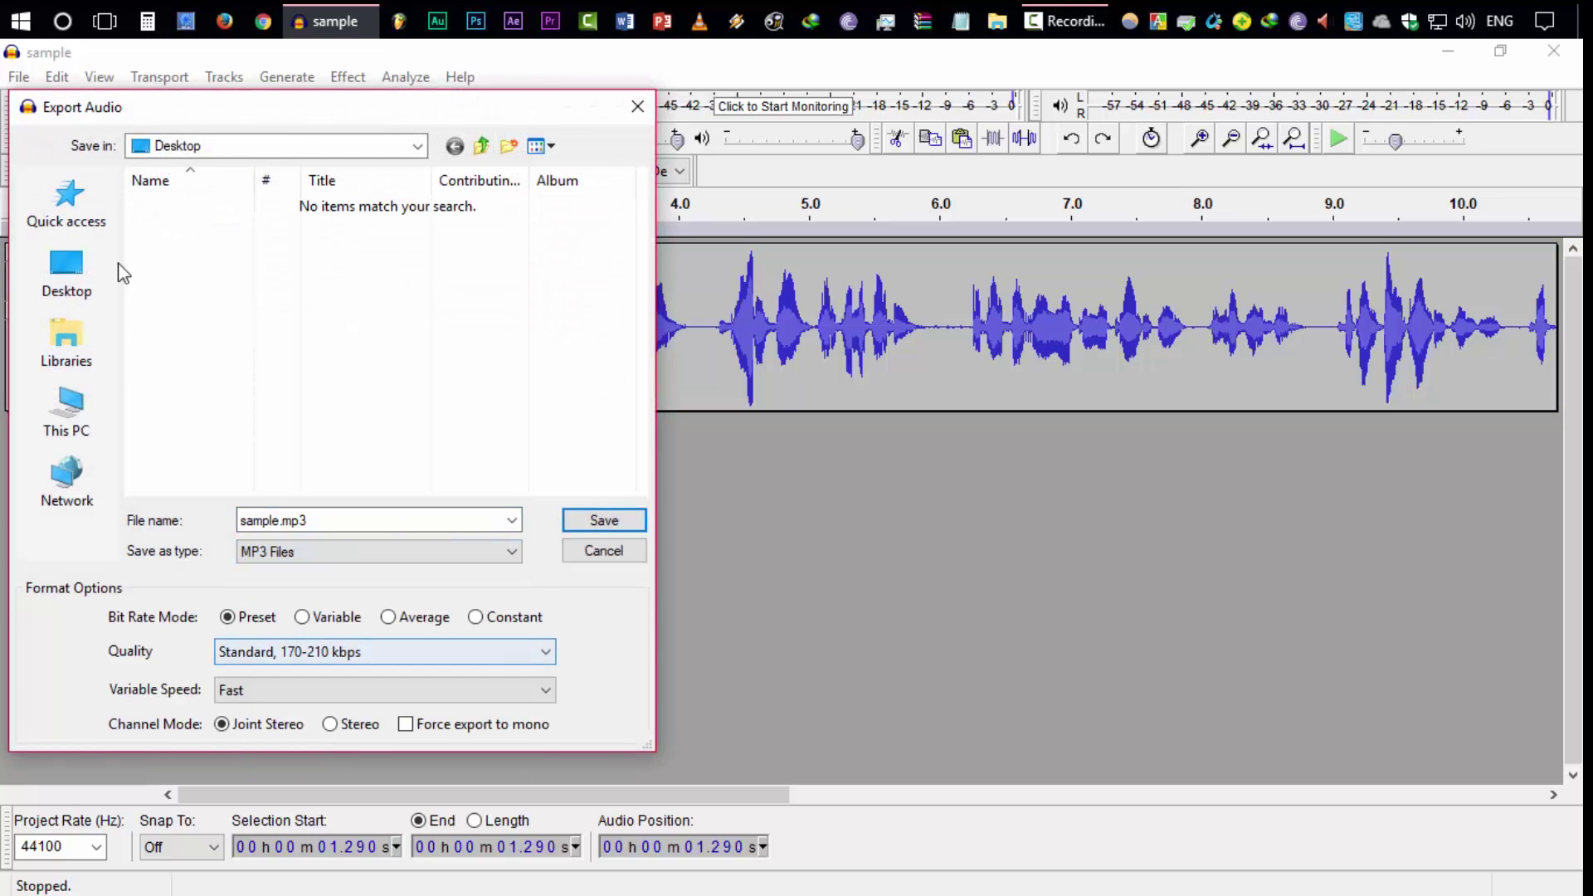
left_click(107, 300)
Step: Name the export audio.mp3, save it with blank metadata tags, and view the exported files on the desktop
left_click(278, 522)
left_click_drag(280, 522, 133, 509)
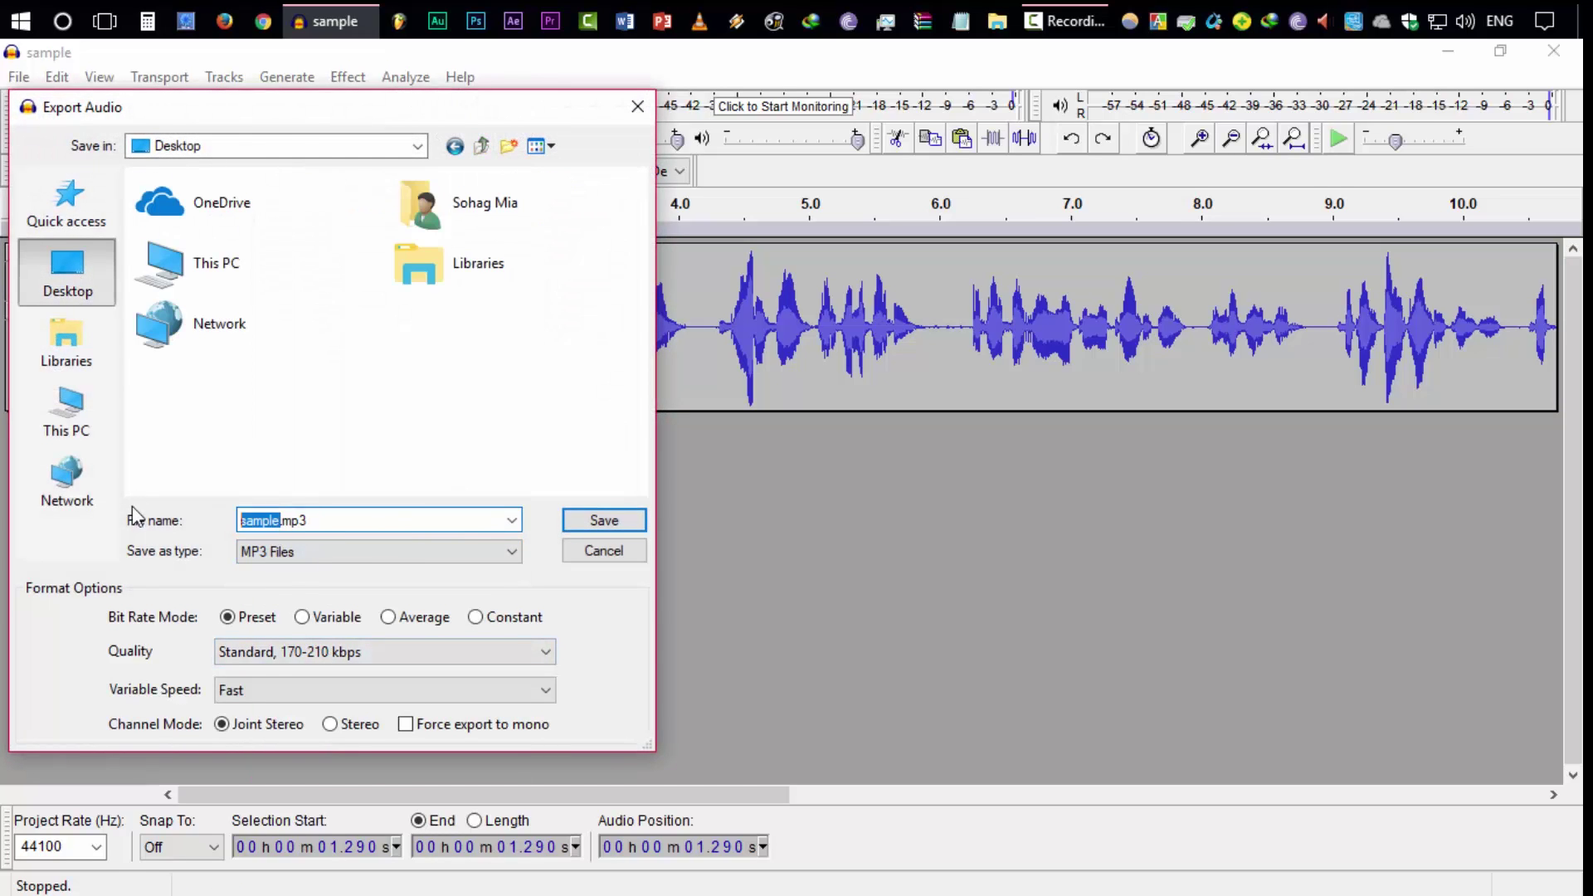
key("Return")
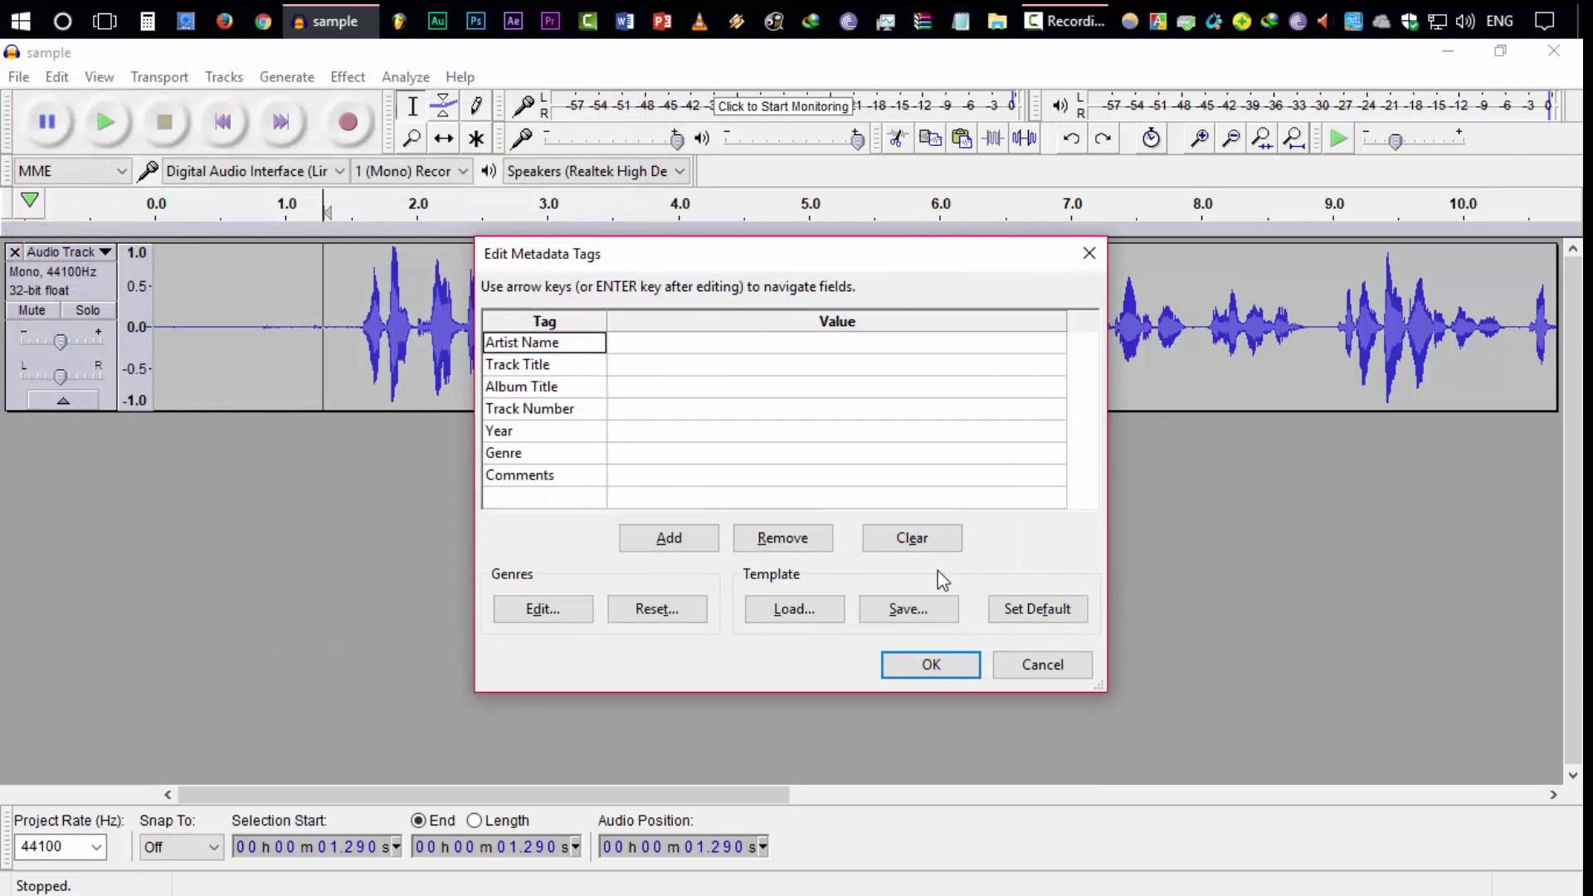
left_click(920, 666)
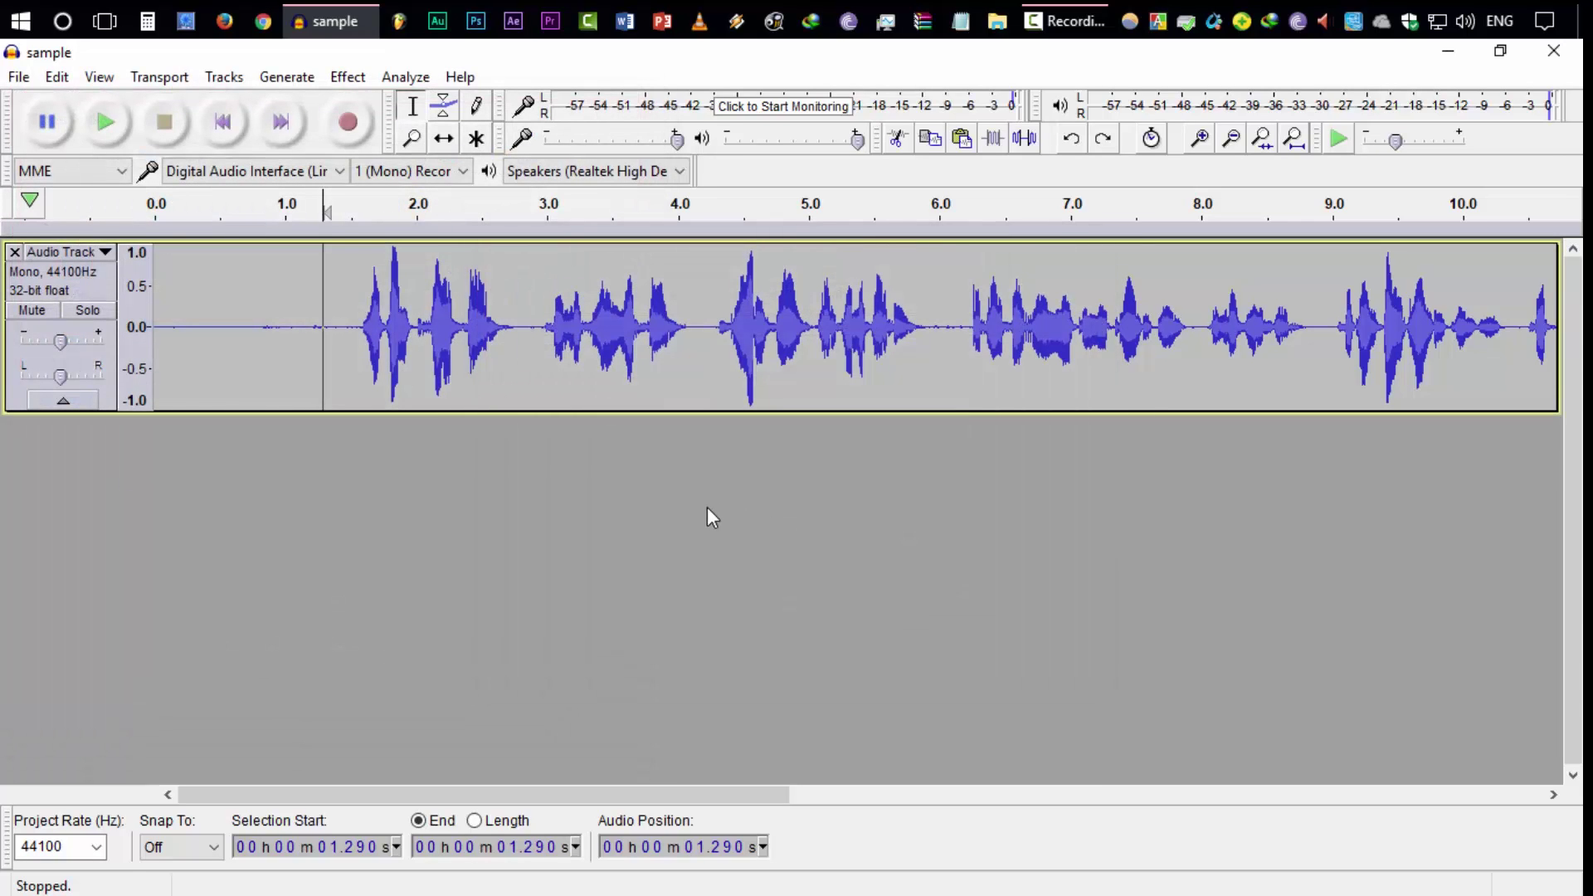
left_click(328, 21)
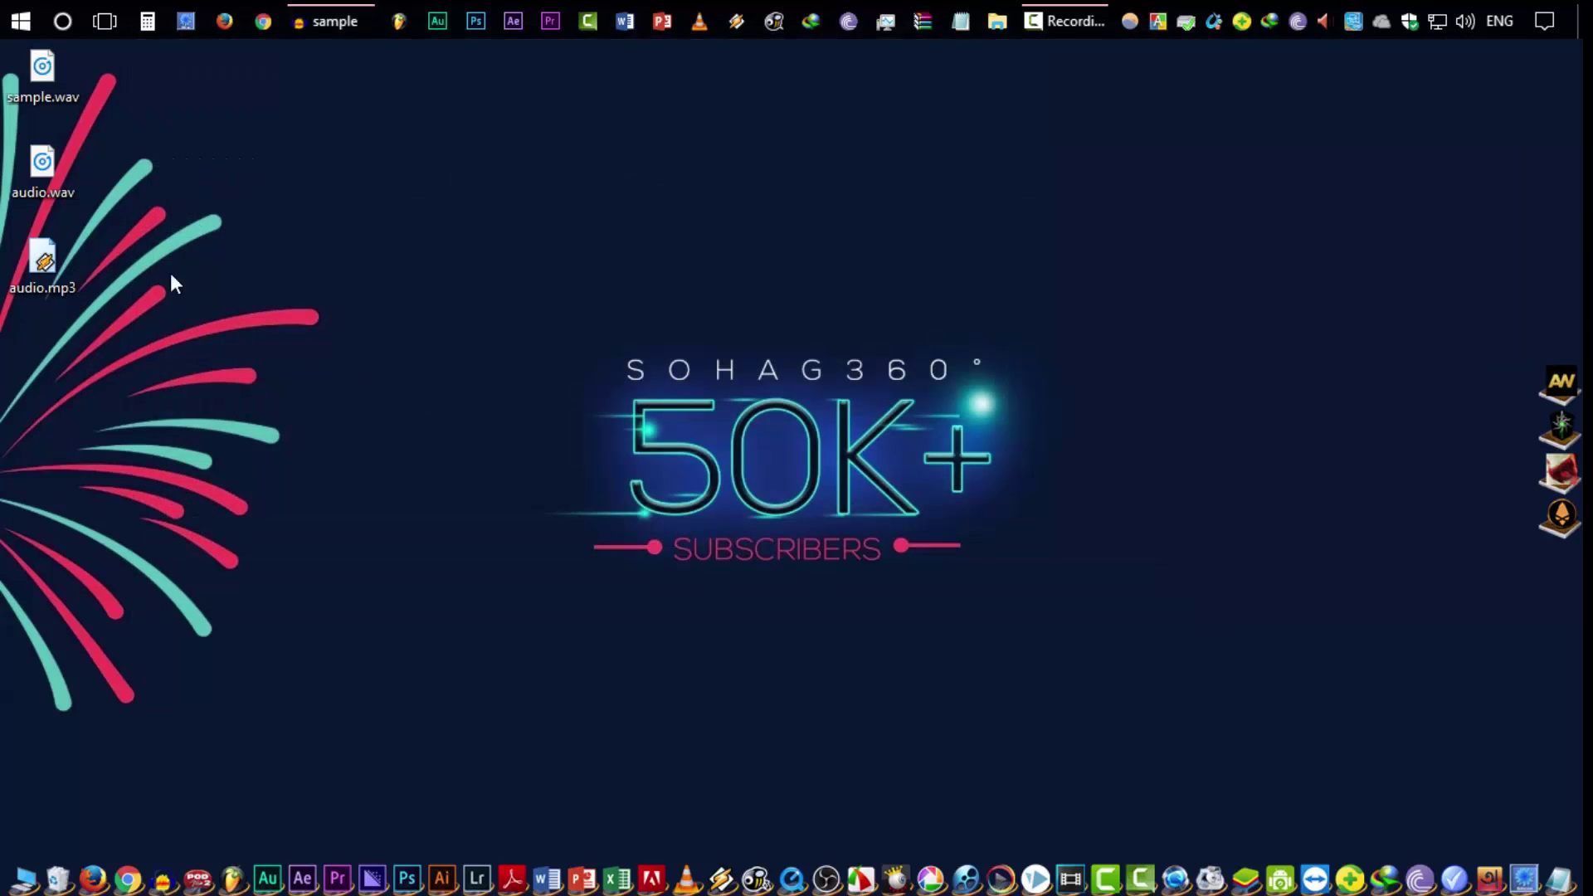
mouse_move(69, 268)
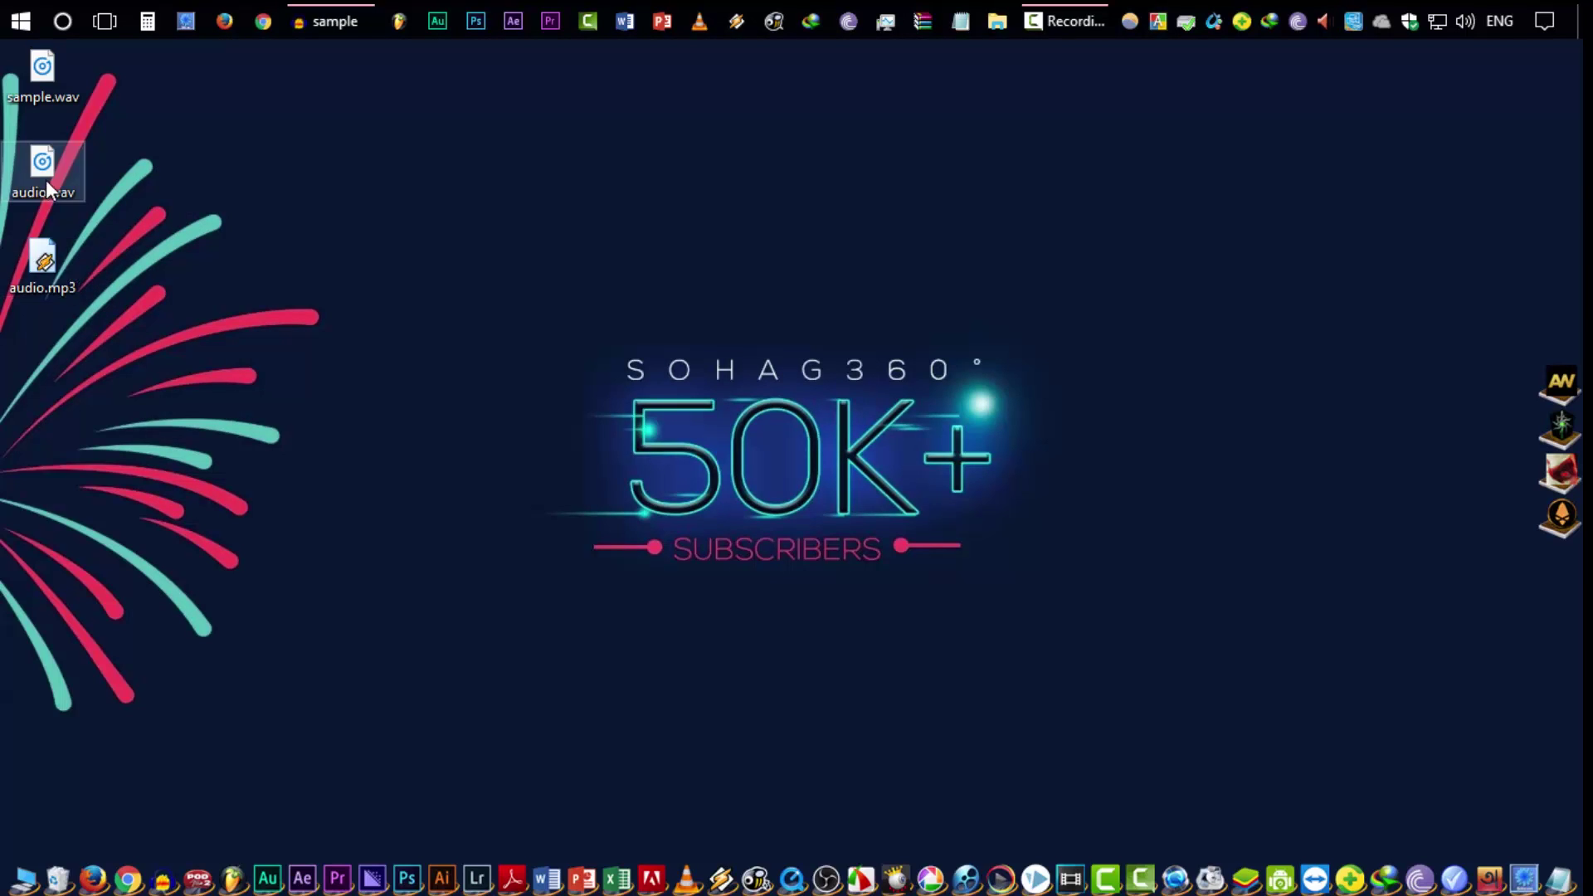
mouse_move(46, 182)
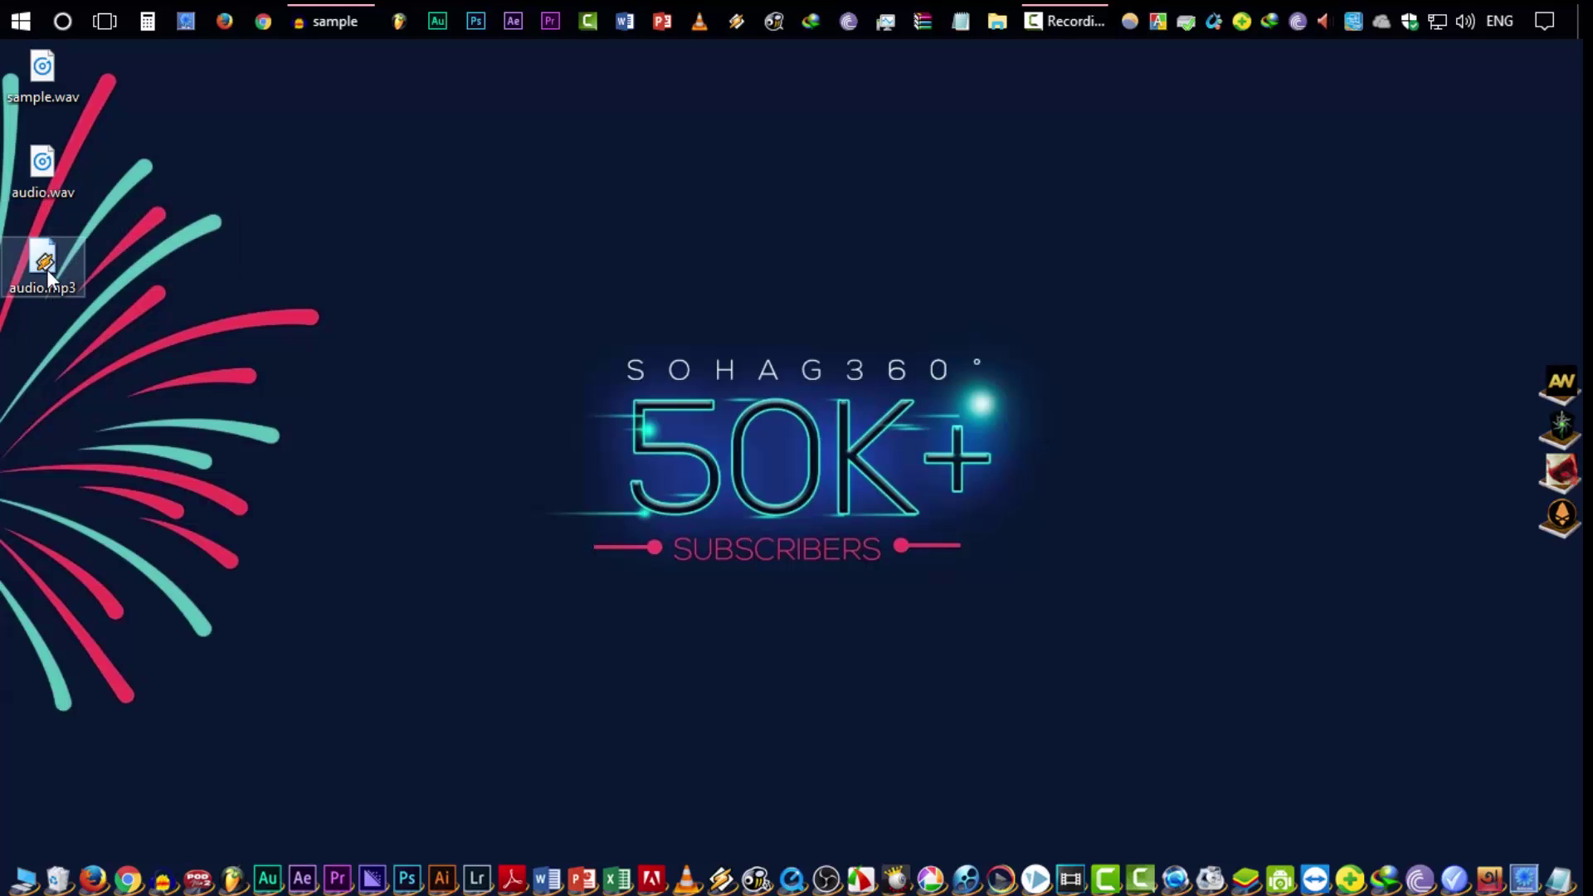